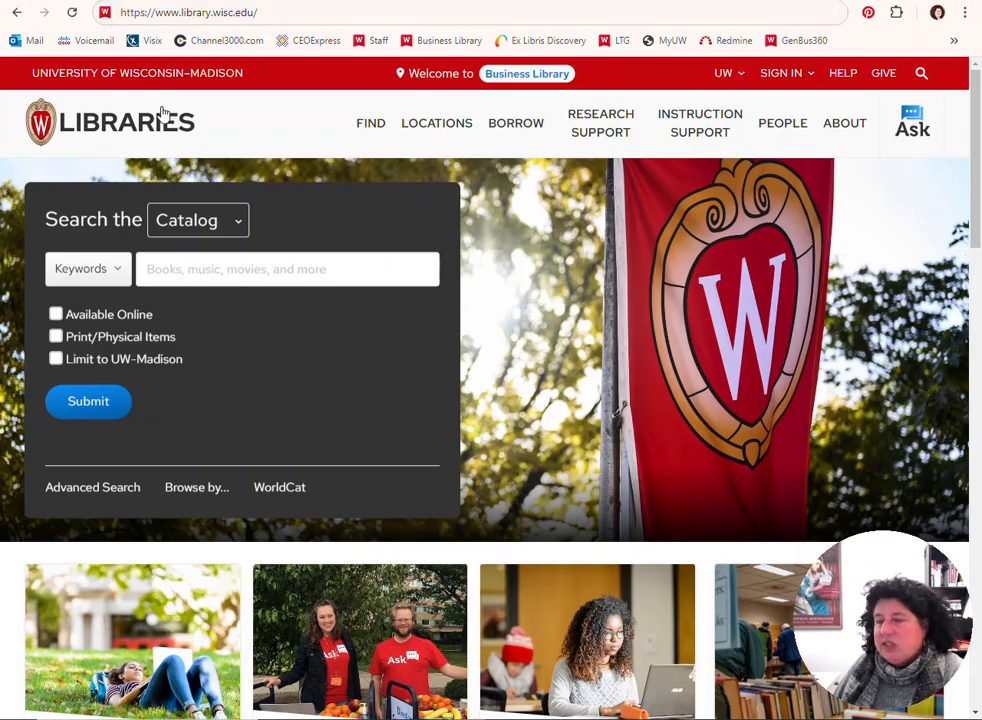
Step: Search the library's databases for "simmons"
click(235, 222)
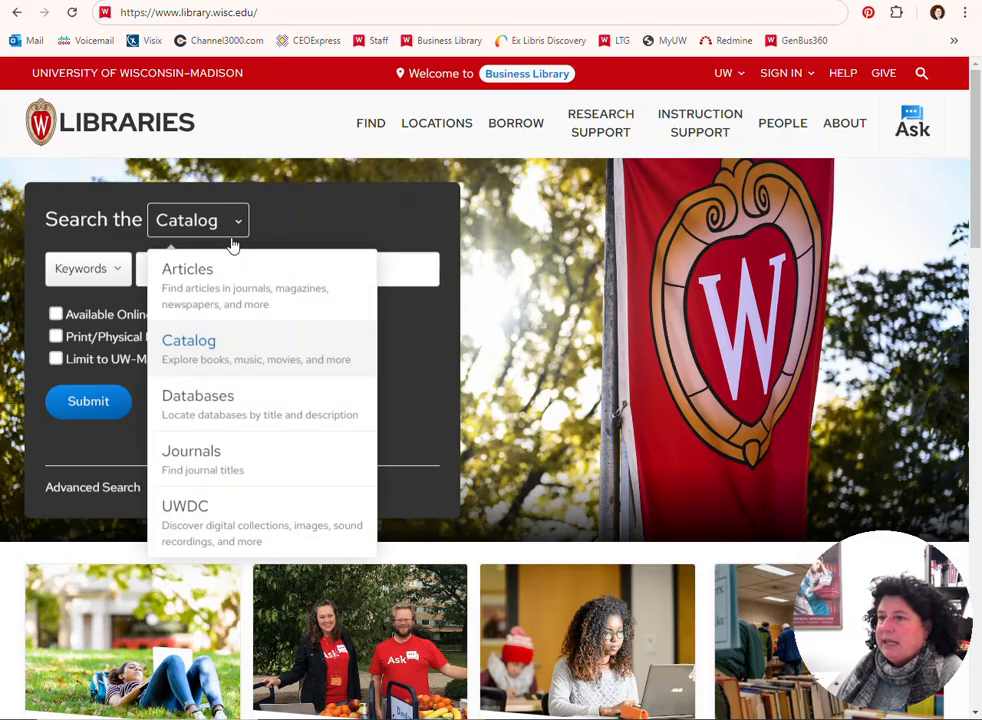
click(220, 404)
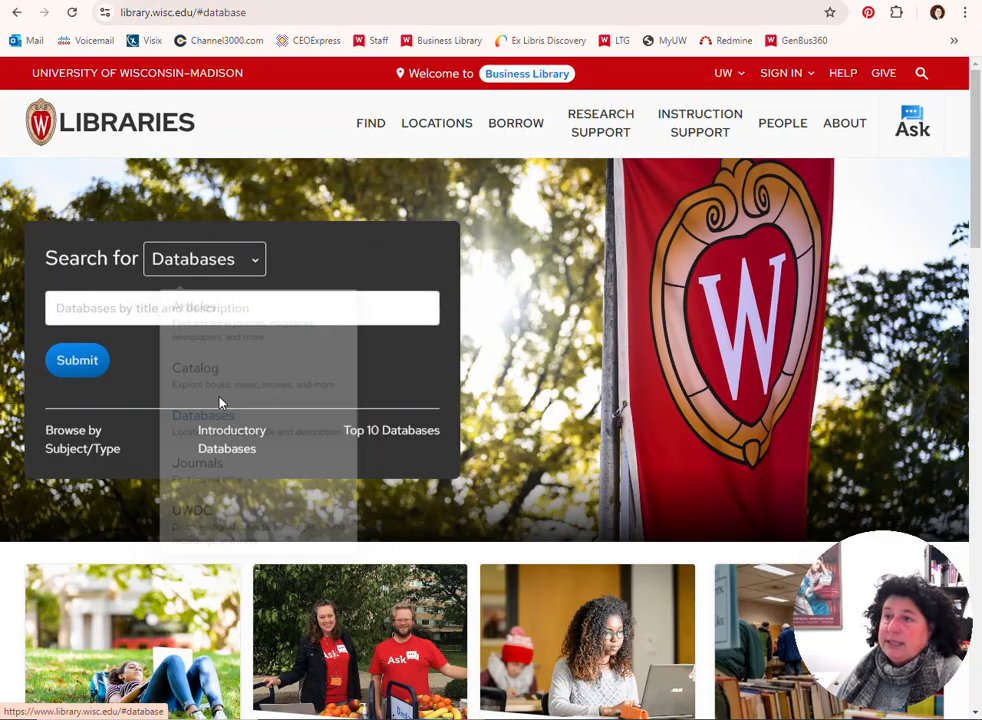
click(174, 311)
text(simmons)
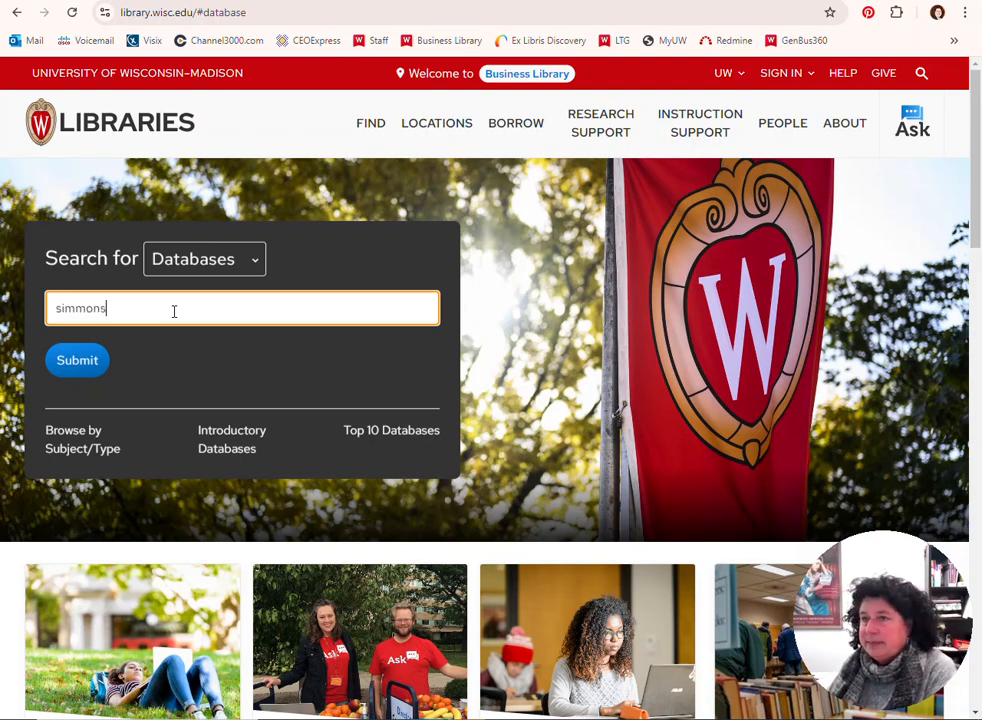
key(Return)
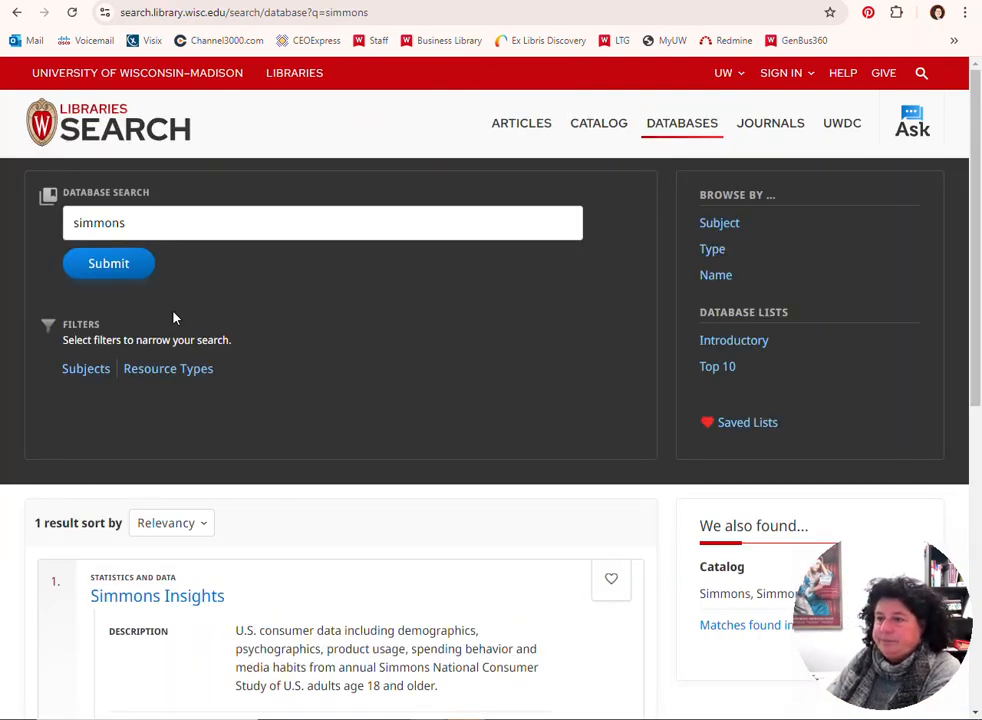
Step: Open the Simmons Insights database record and review its publication details
scroll(251, 480, down, 2)
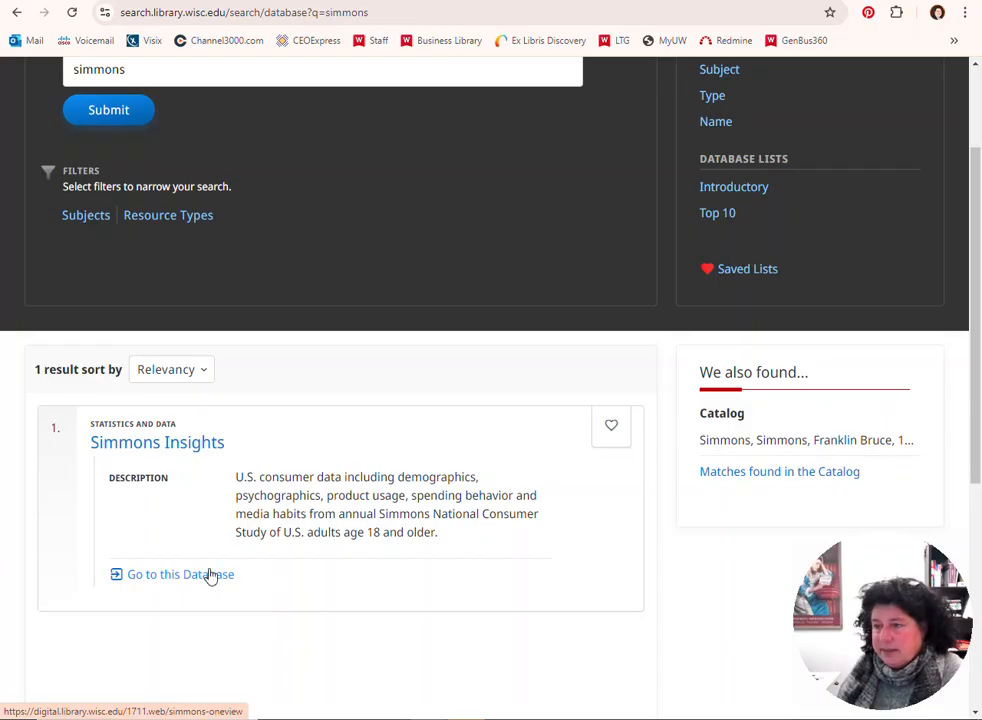
click(195, 446)
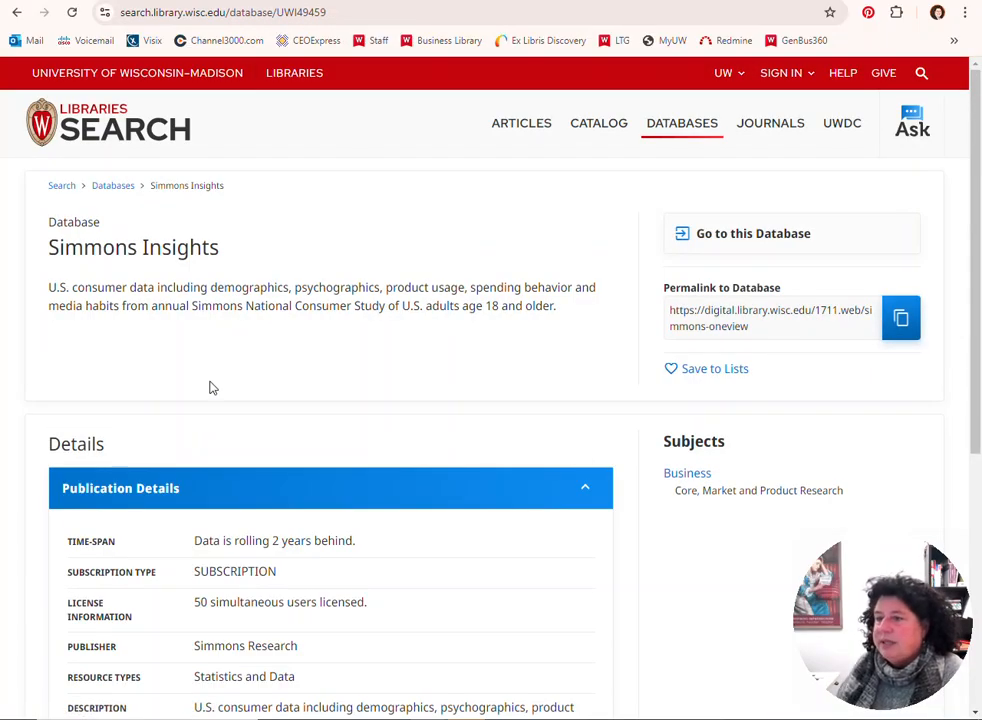
scroll(234, 401, down, 3)
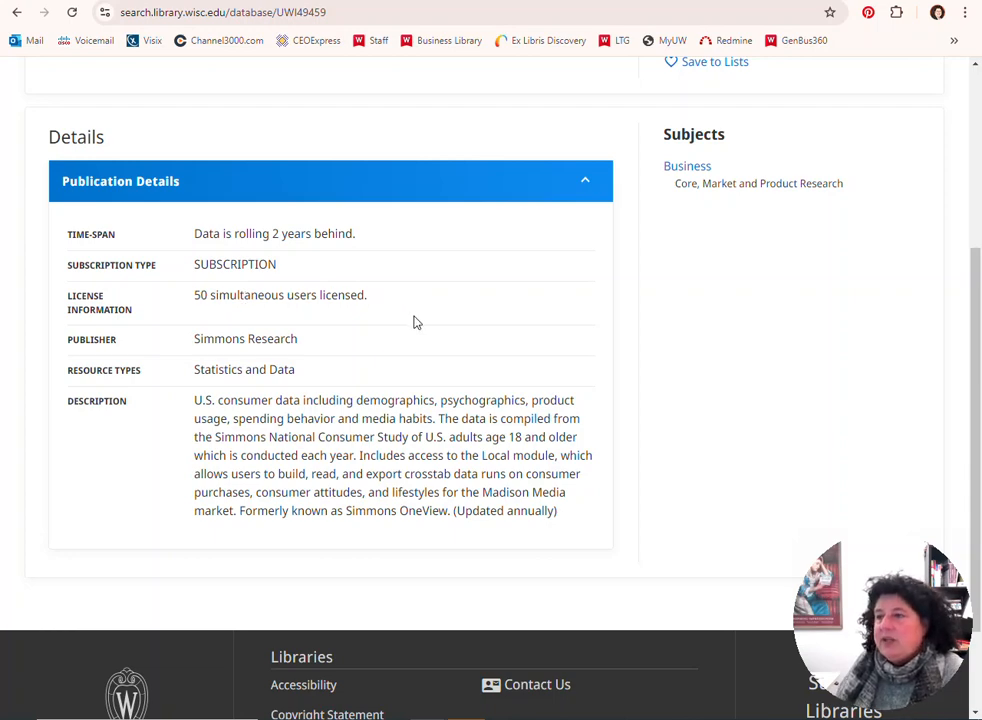
scroll(438, 392, up, 2)
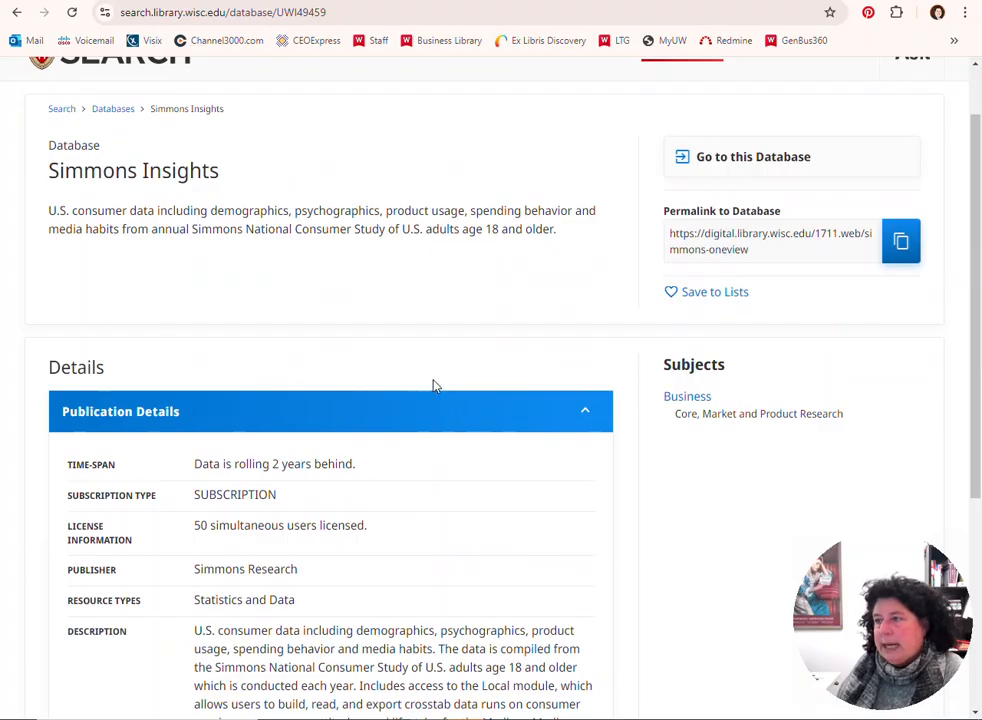
scroll(435, 388, up, 1)
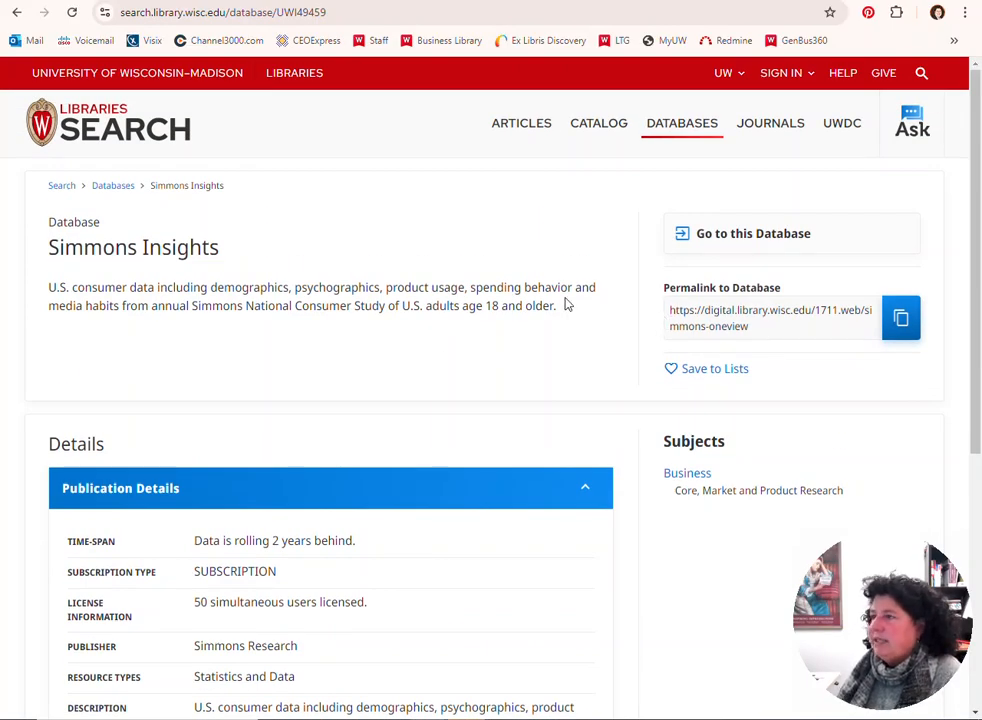
Step: Go to the Simmons Catalyst database from its record and launch version 2.0 of the platform
click(752, 235)
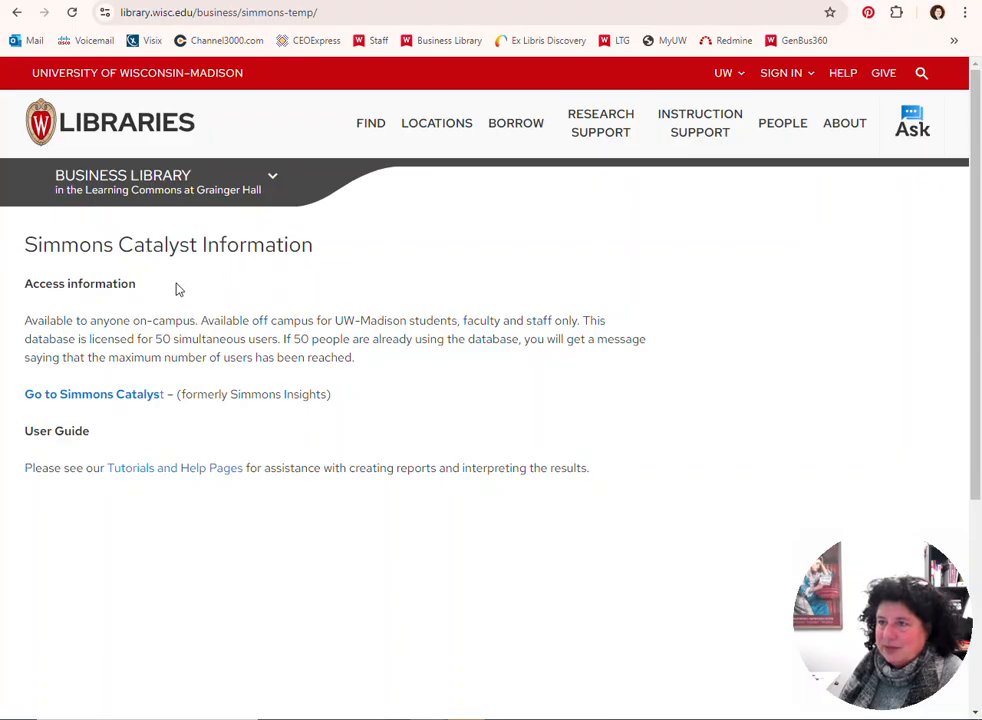
click(120, 398)
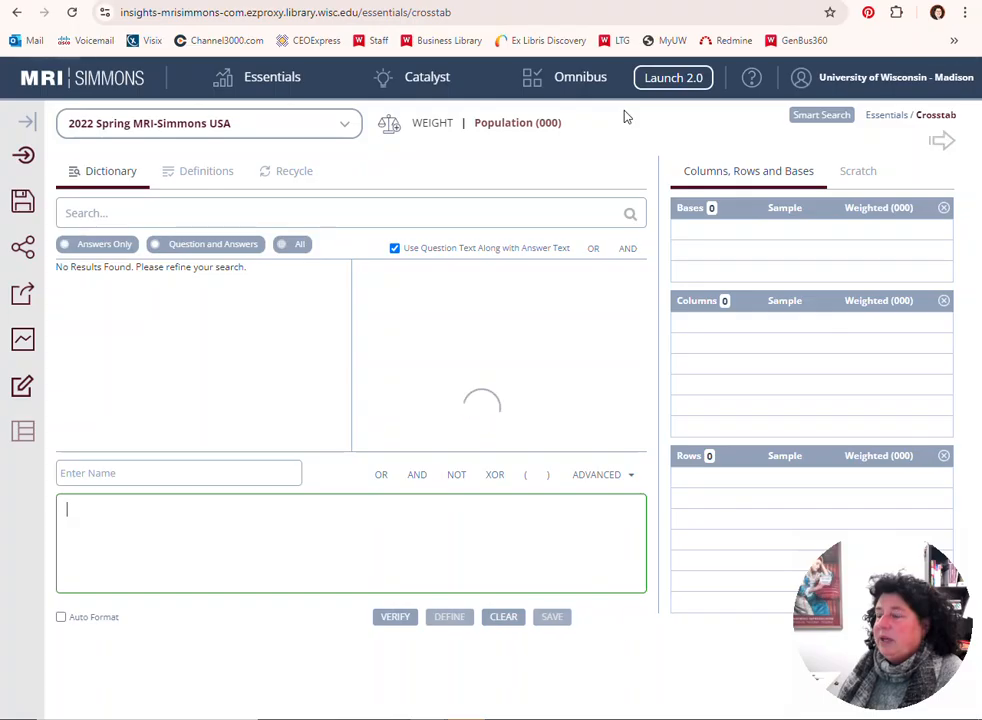
click(672, 80)
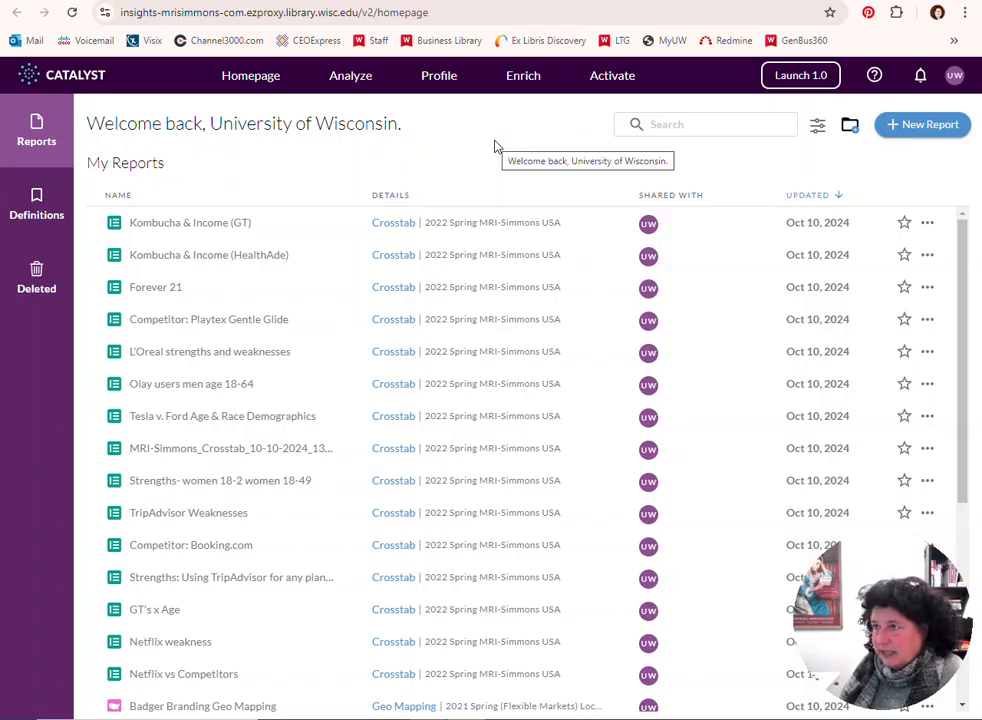
click(819, 74)
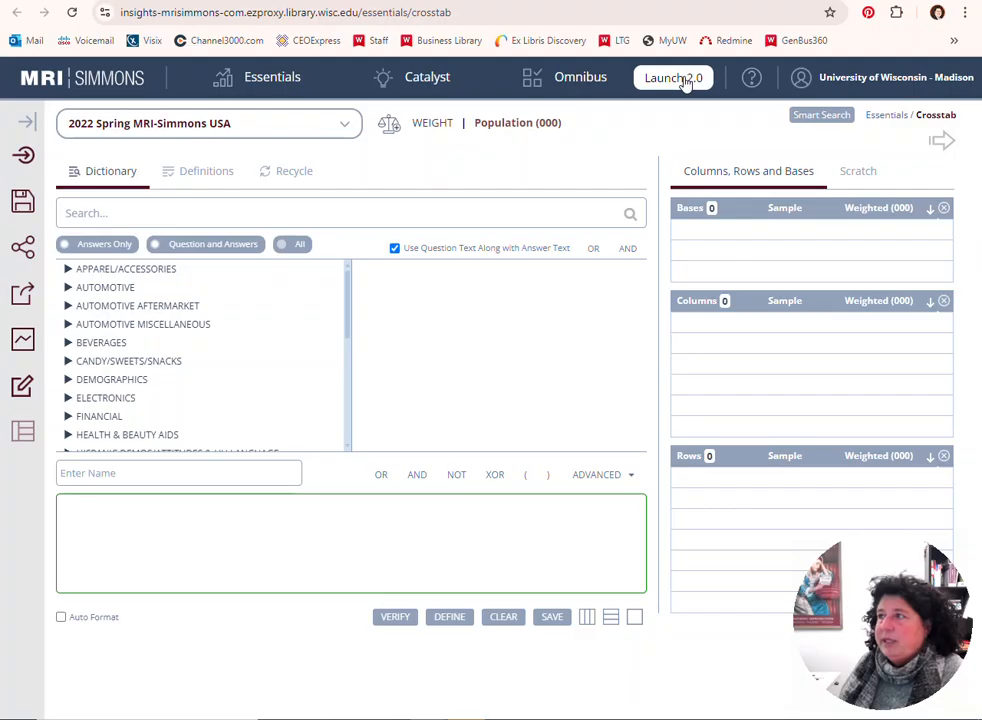
click(684, 79)
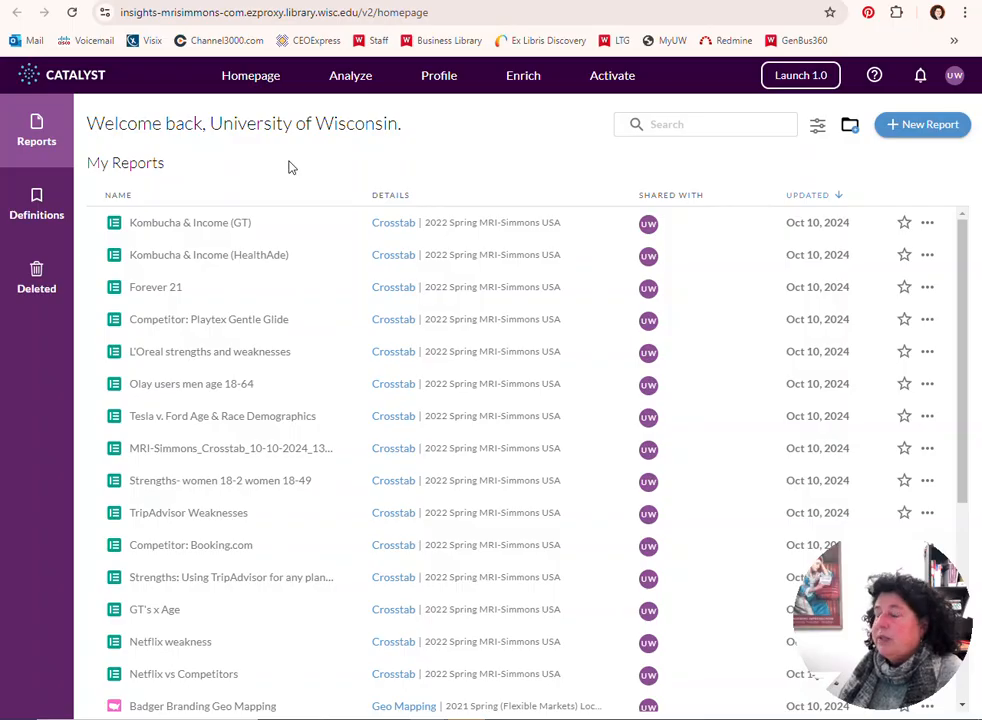
Step: Start a Geo Mapping analysis and open the Composer to create a target
mouse_move(348, 88)
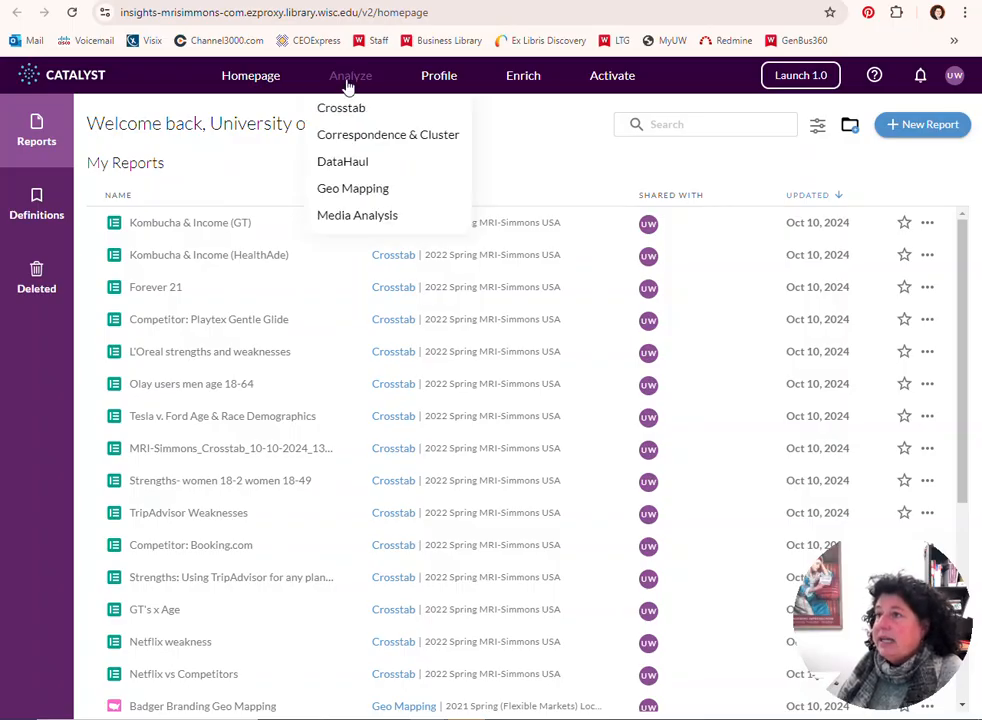
click(349, 190)
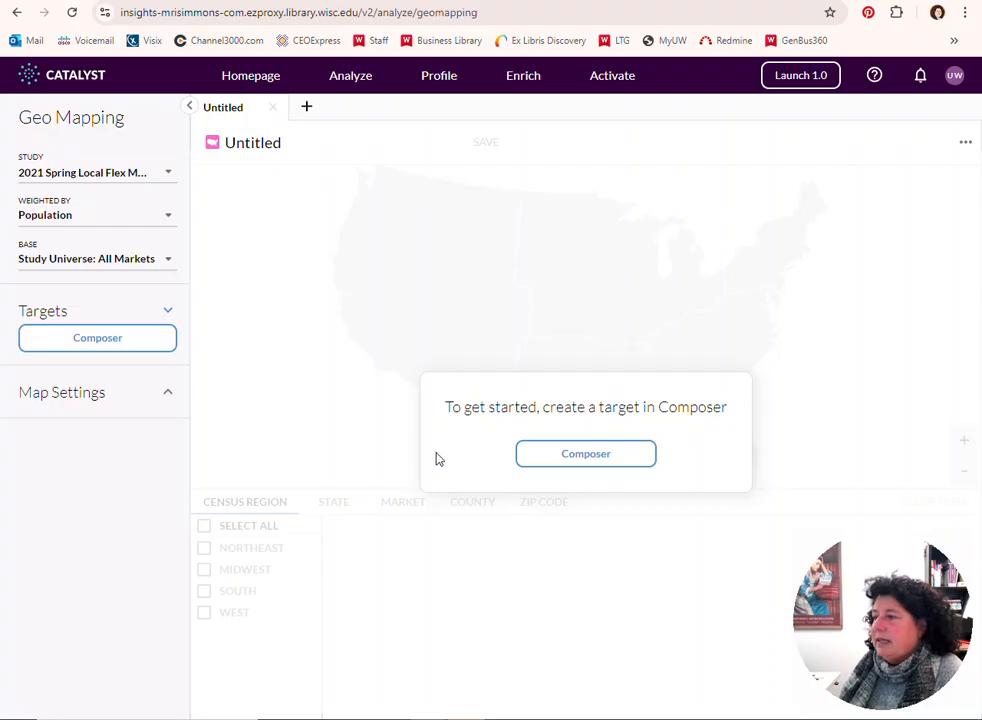
click(585, 455)
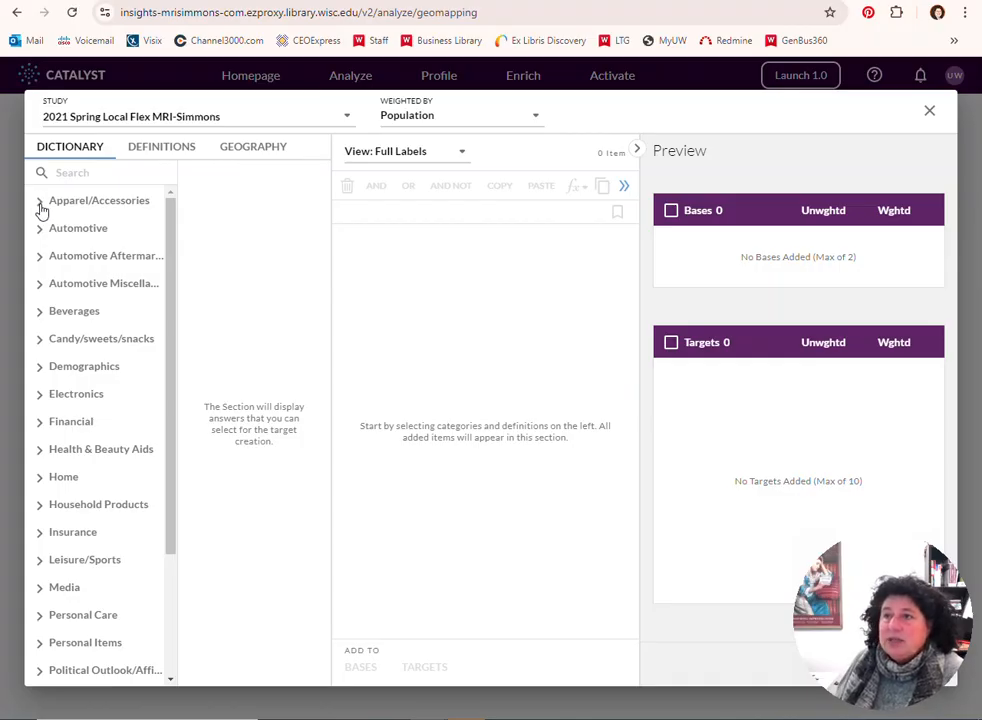
Step: Browse the Beverages category of the dictionary, including its two alcoholic beverages subcategories, and collapse it again
click(40, 315)
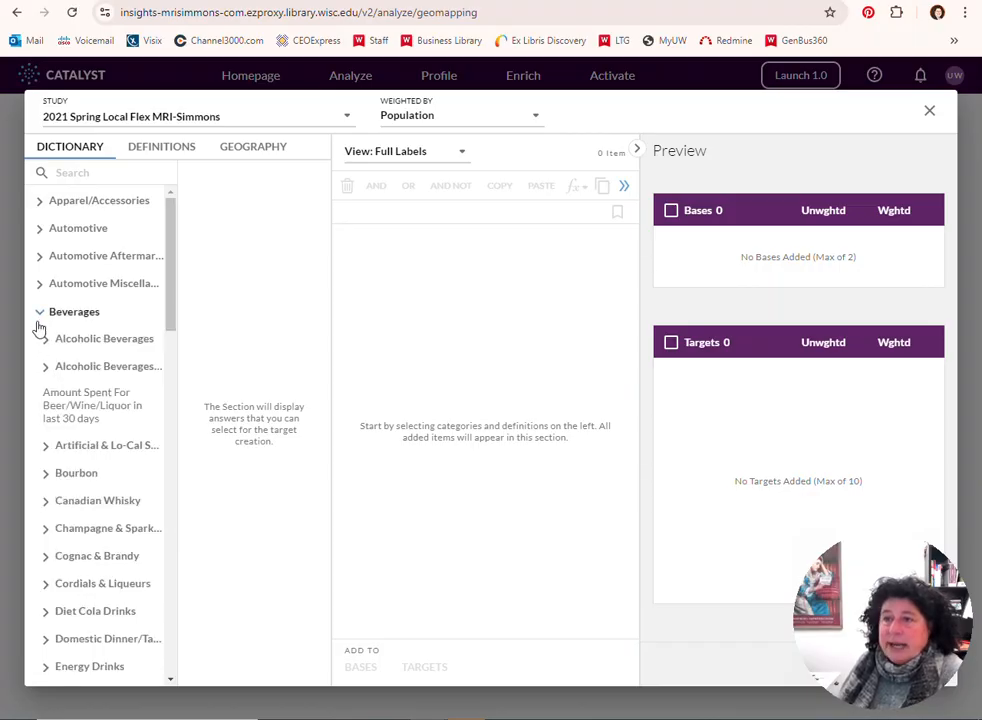
click(45, 343)
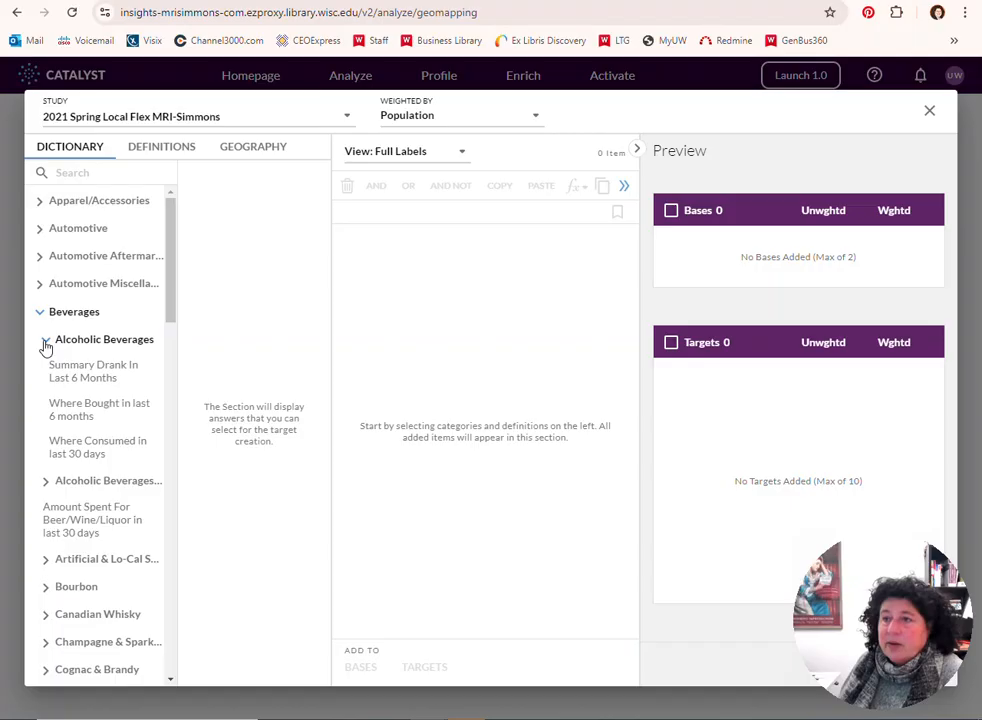
click(46, 484)
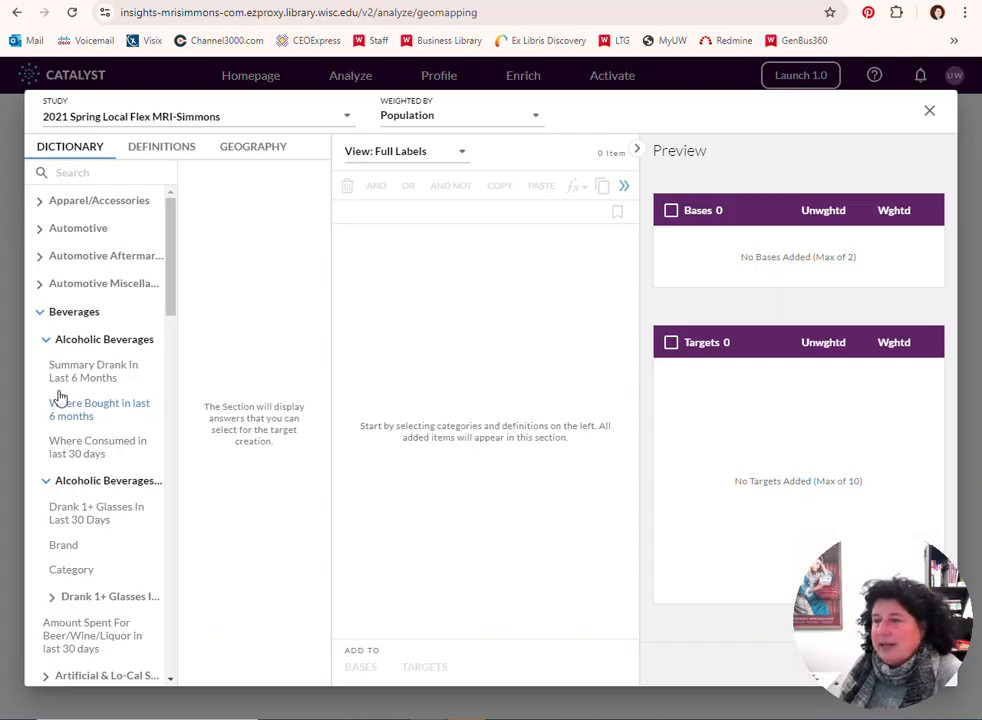
click(39, 312)
Step: Search the dictionary for "shoes"
click(64, 174)
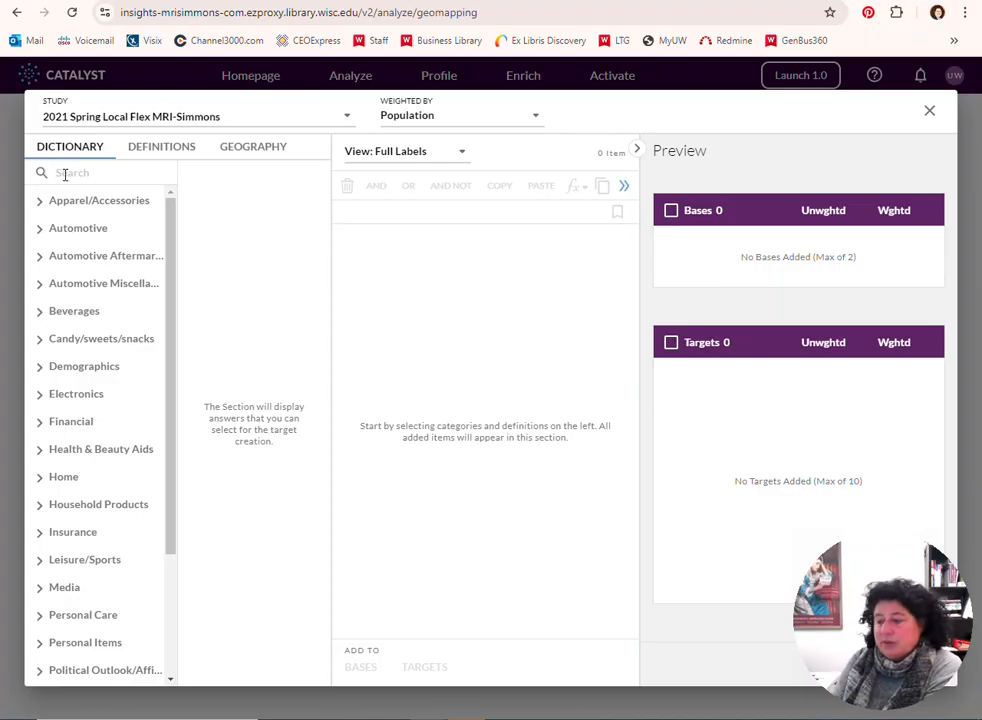
text(shoes)
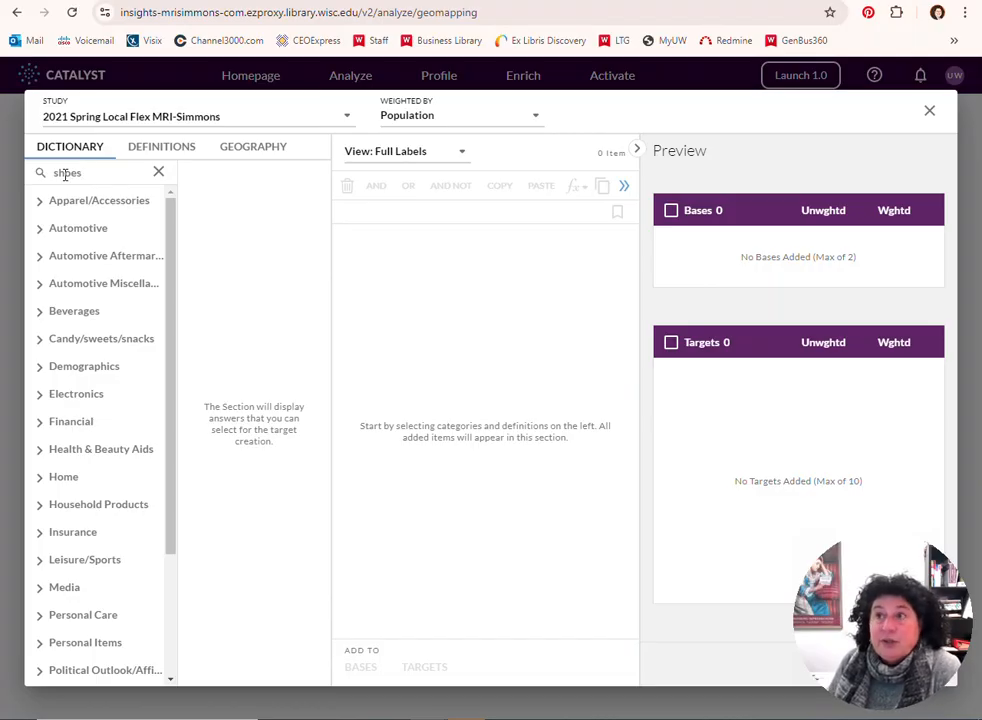
key(Return)
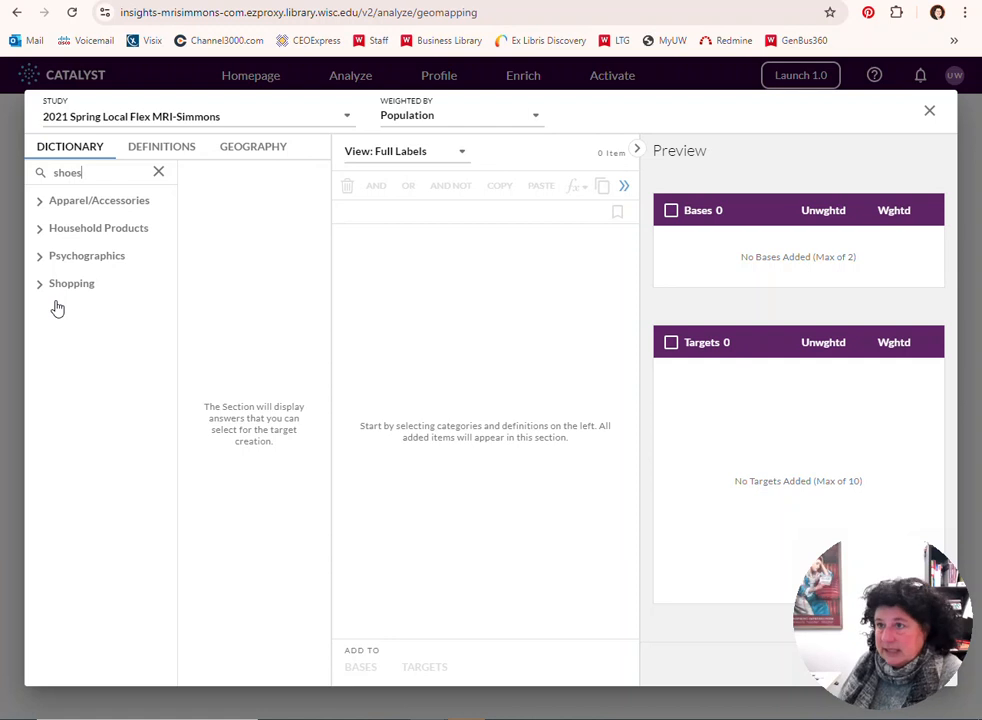
Step: Show the answers for Brands in last 12 months under Other Shoes in Apparel/Accessories and look through the brand list
click(40, 205)
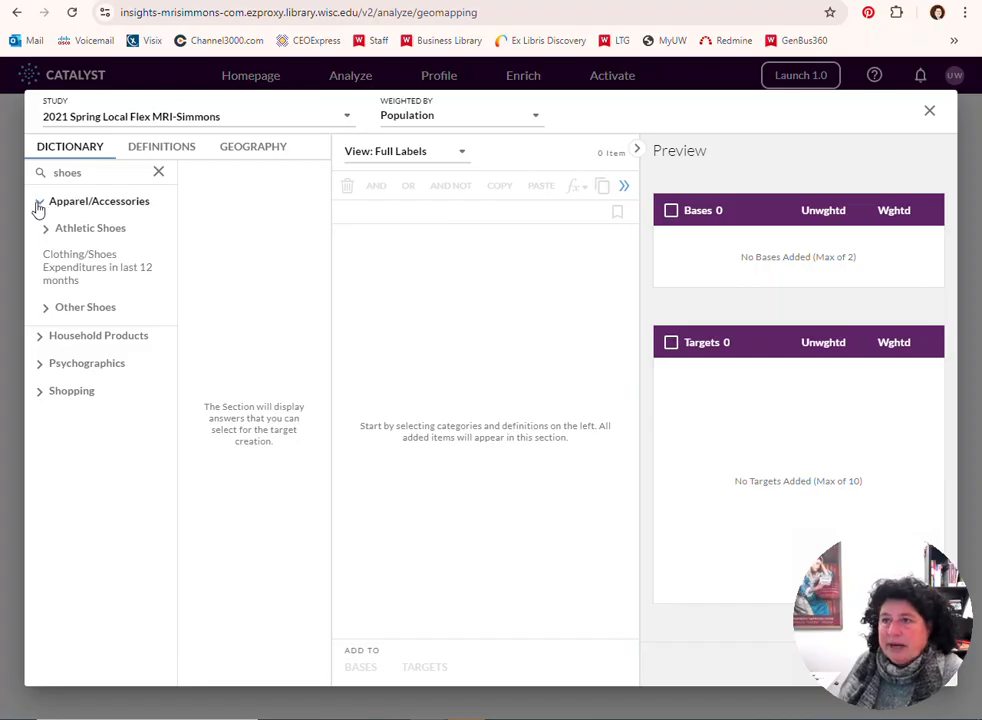
click(48, 309)
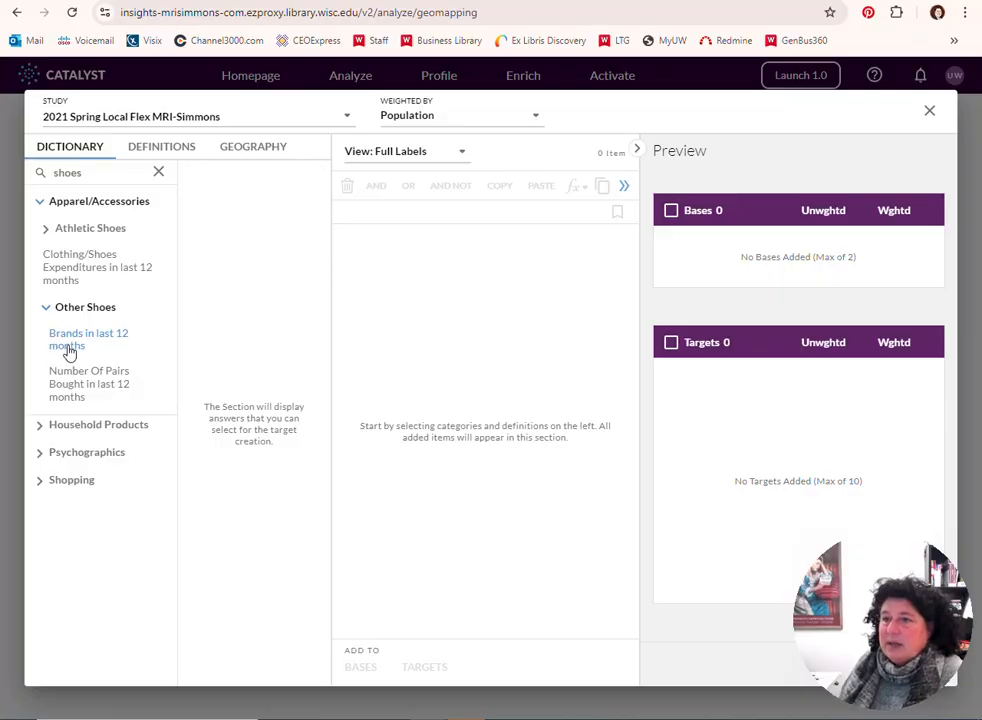
click(70, 342)
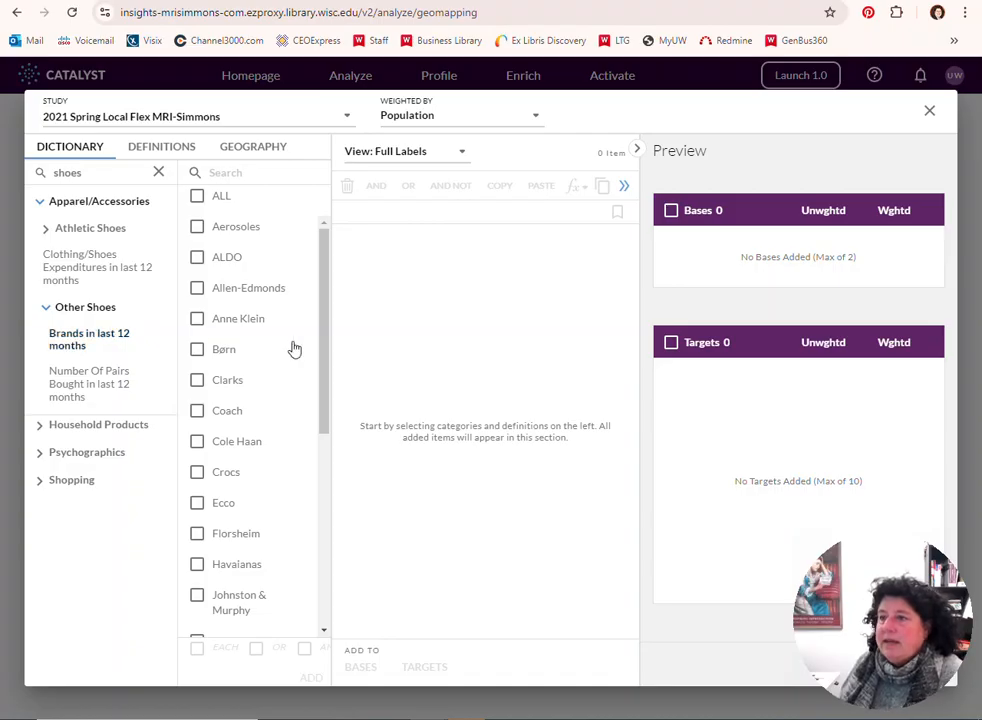
scroll(288, 331, down, 4)
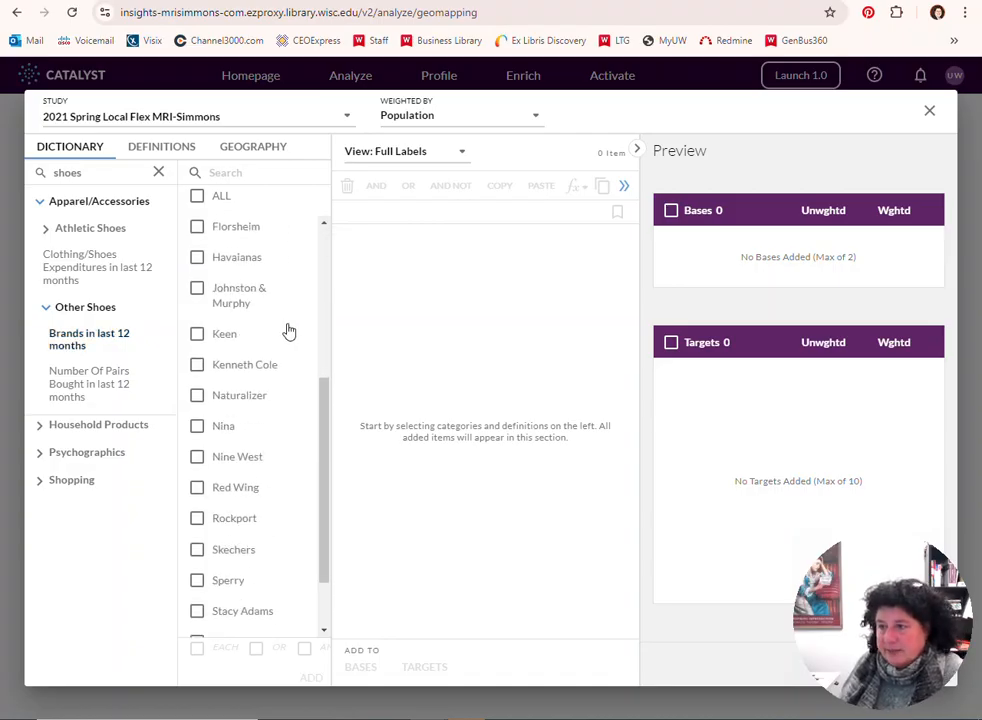
scroll(285, 336, up, 4)
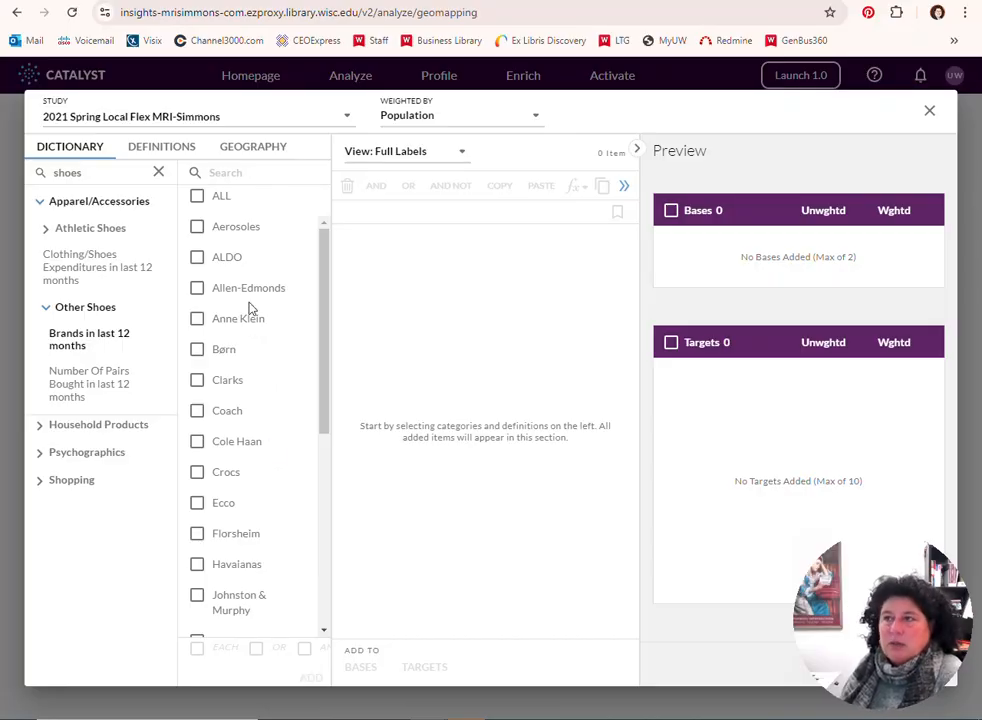
Step: Select all the shoe brands and add them to the expression combined with OR
click(197, 198)
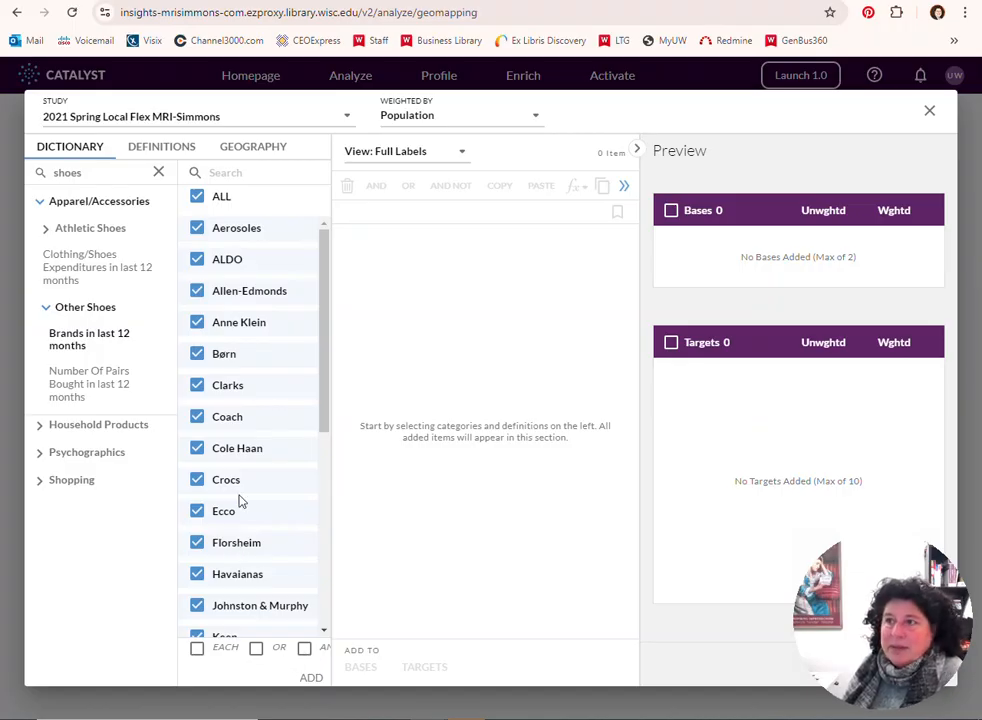
click(256, 649)
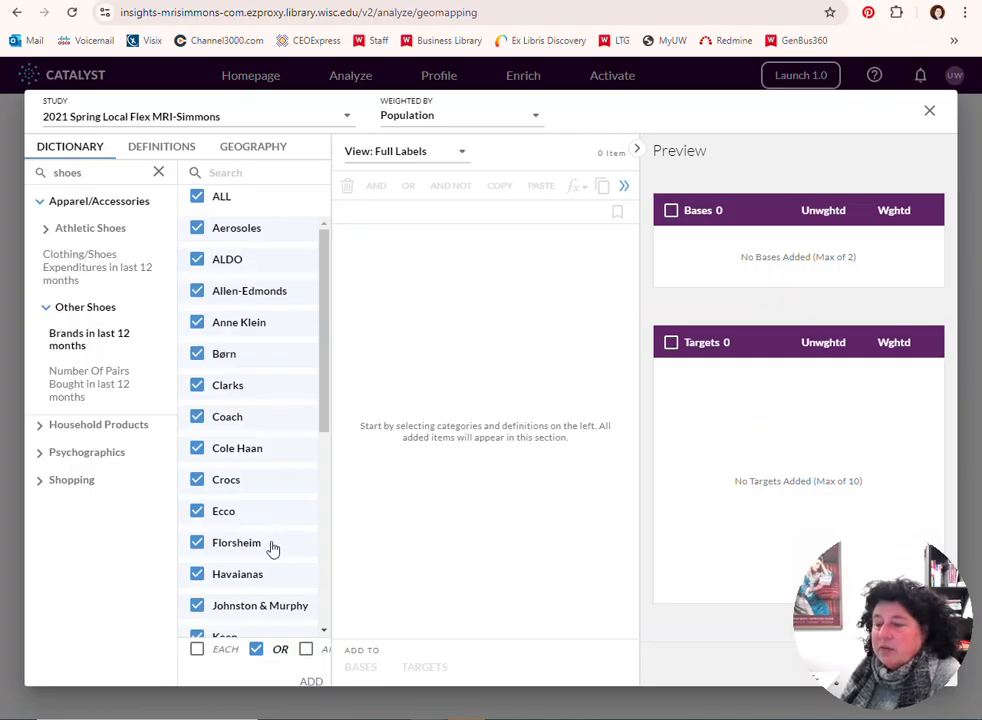
click(309, 684)
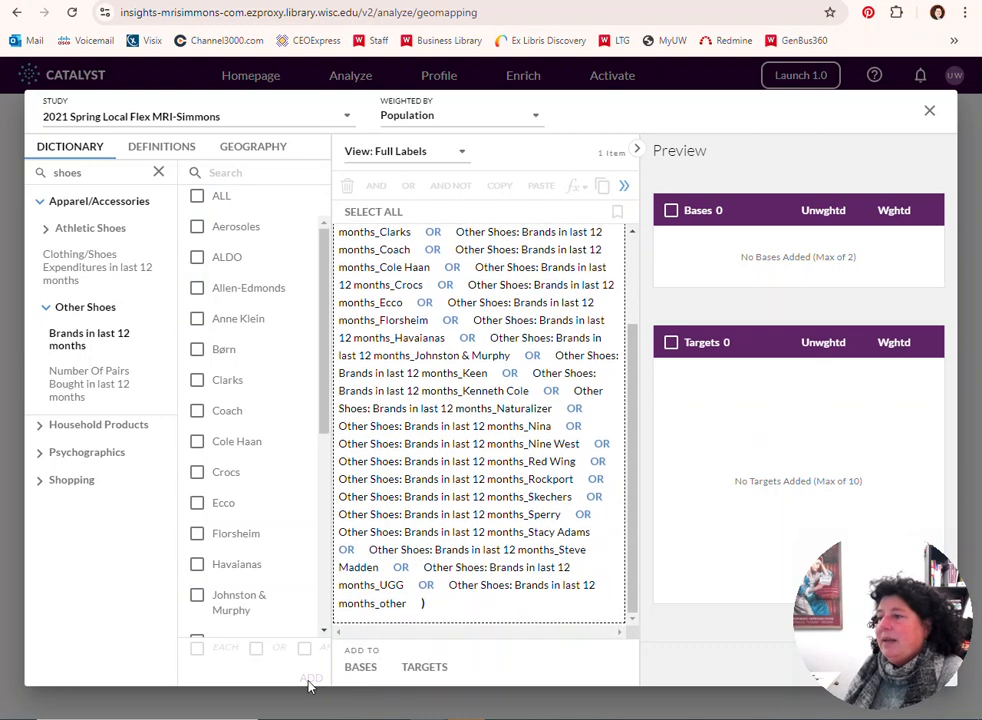
Step: Review the combined shoe brands expression and add it to the targets
scroll(434, 368, up, 3)
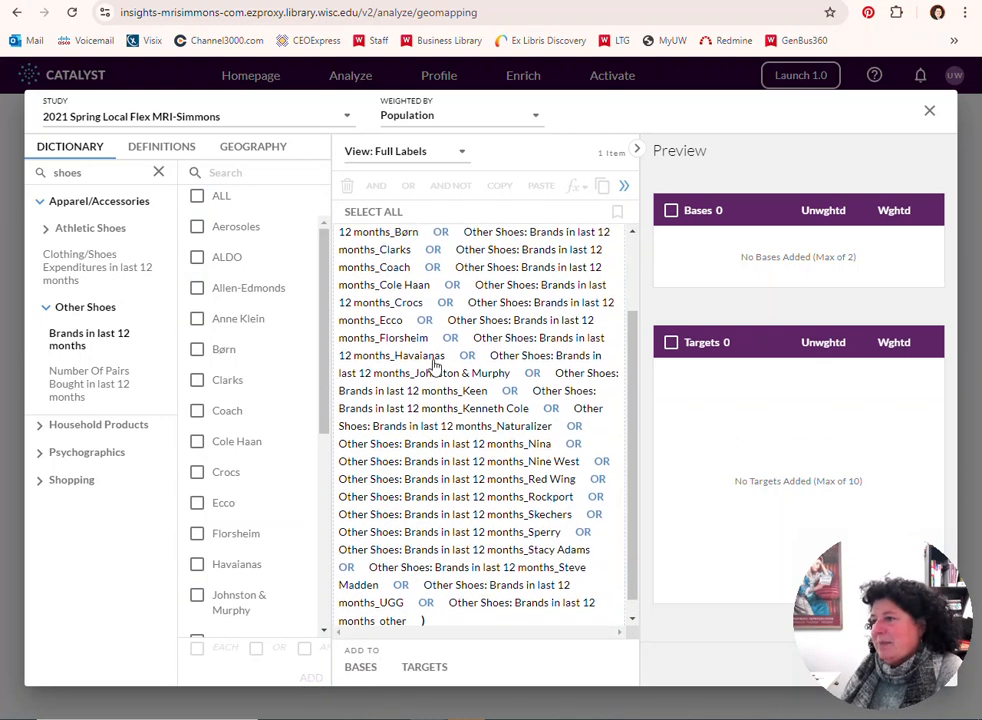
scroll(434, 368, down, 3)
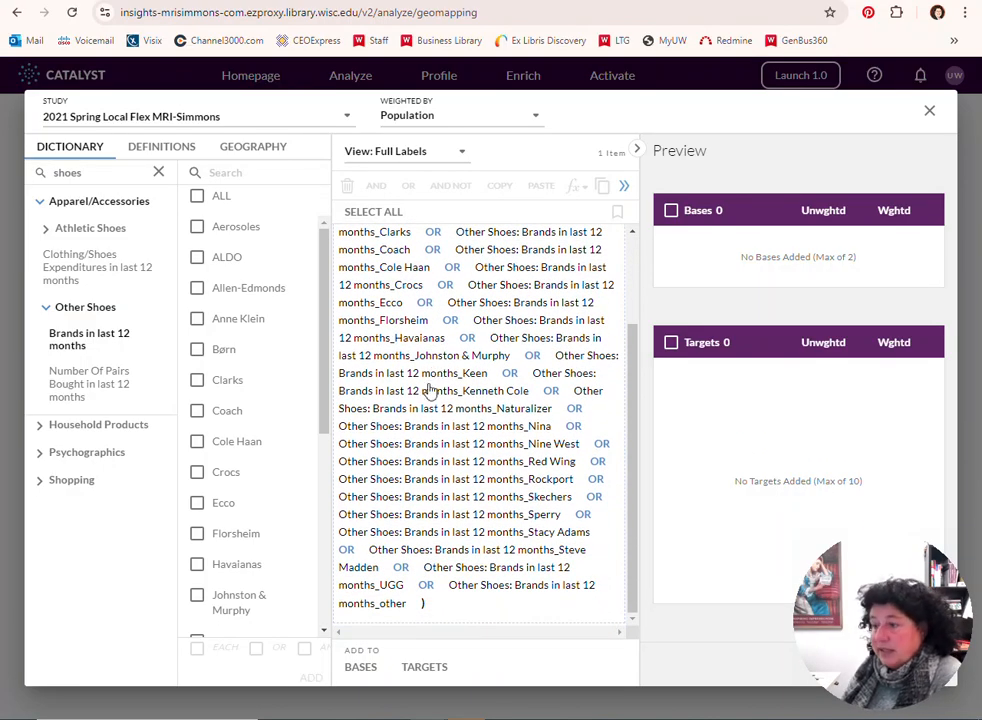
scroll(423, 398, up, 1)
scroll(423, 398, up, 2)
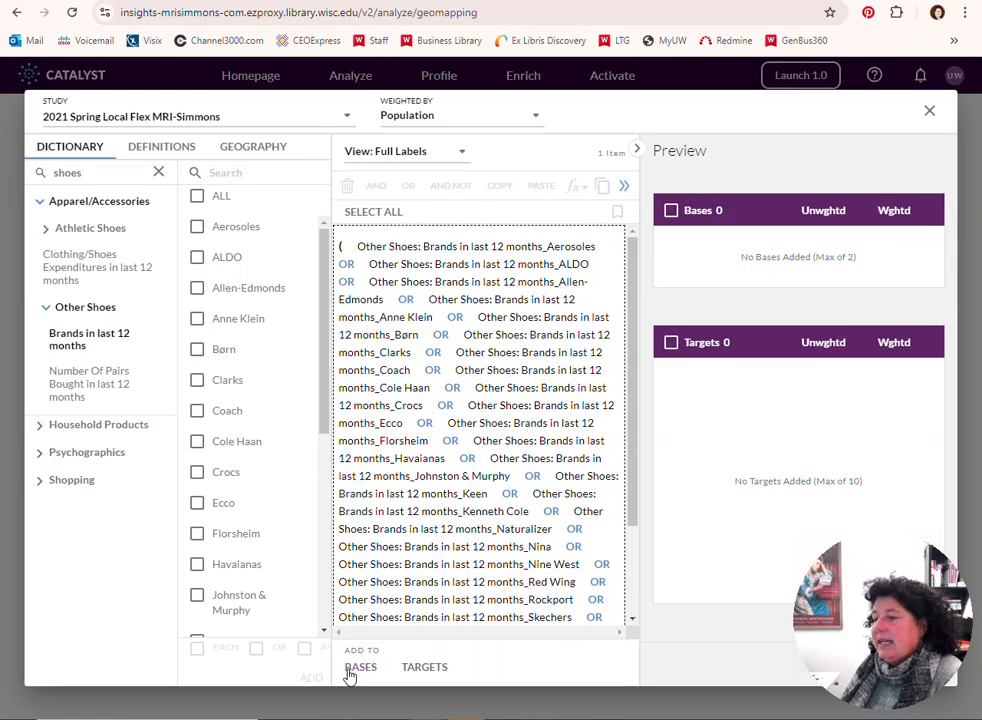
click(425, 667)
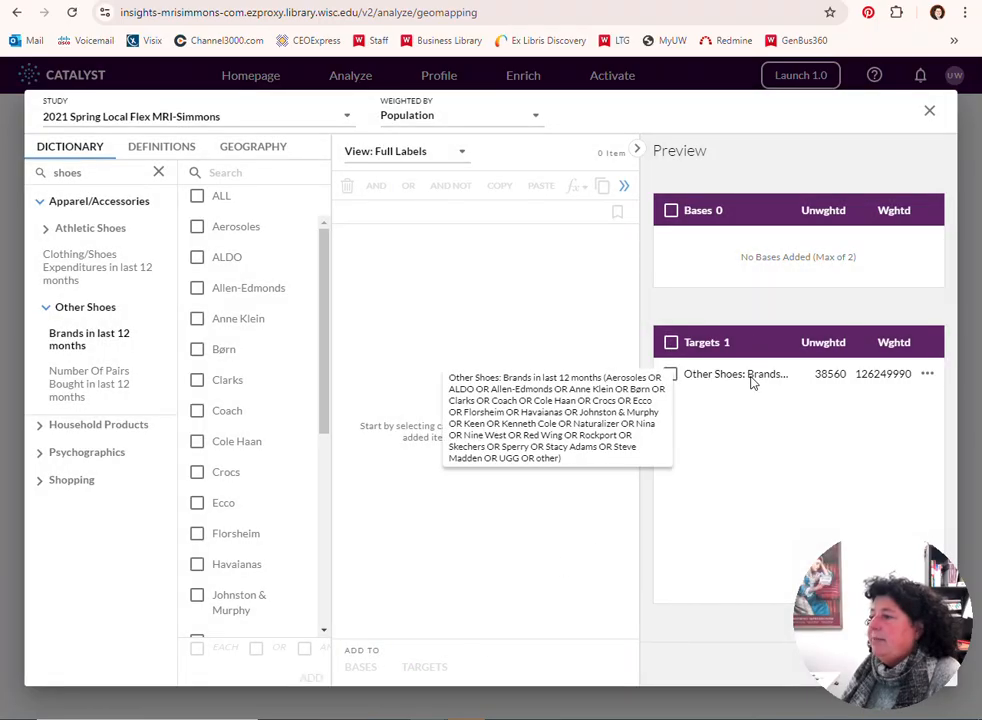
Step: Rename the shoe brands target as "High End shoe buys in past 12 months"
click(753, 378)
double_click(752, 376)
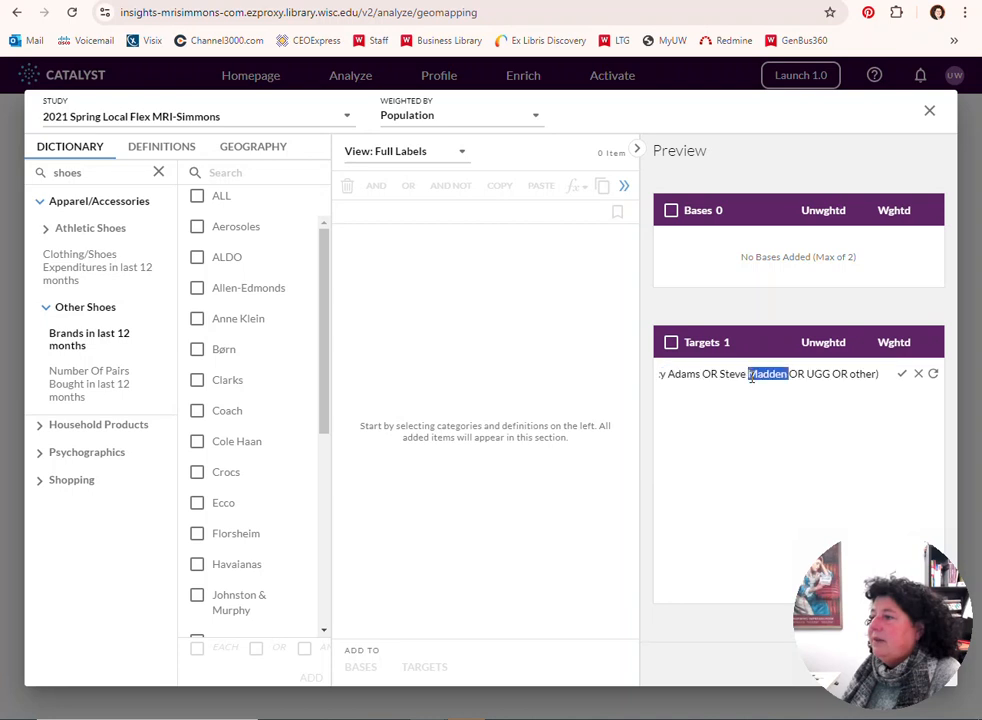
triple_click(752, 376)
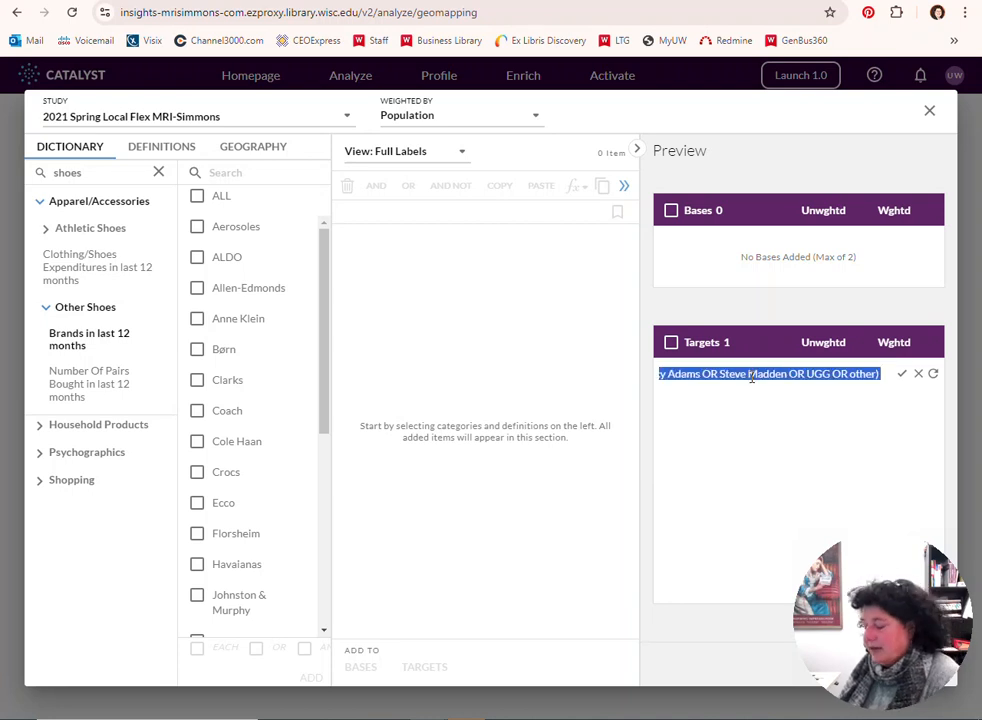
text(High E)
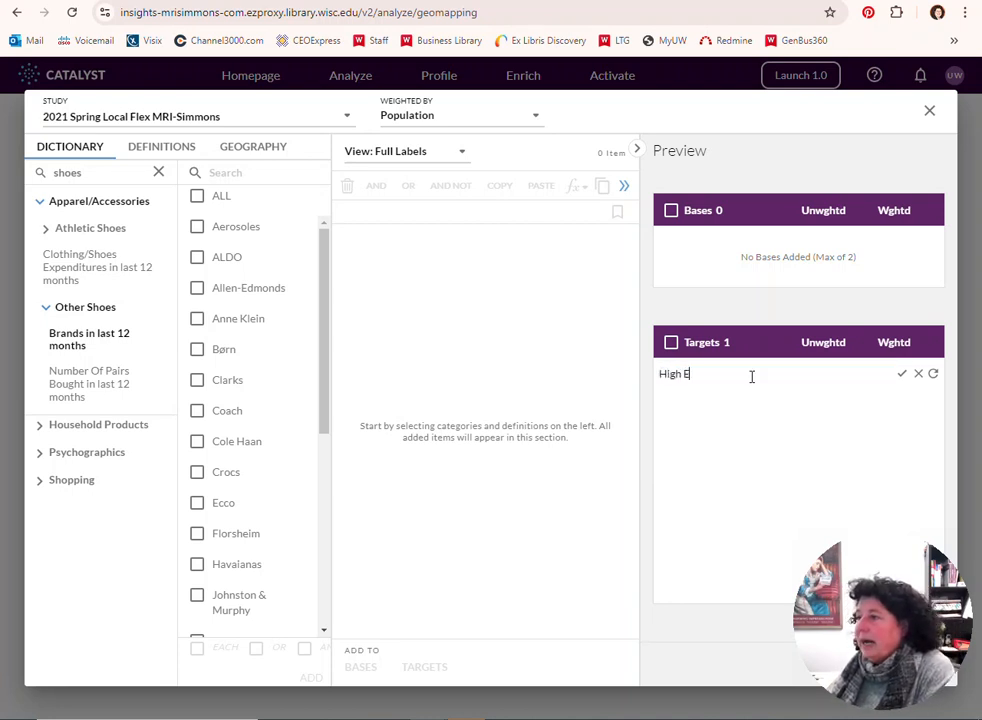
text(nd shoe bu)
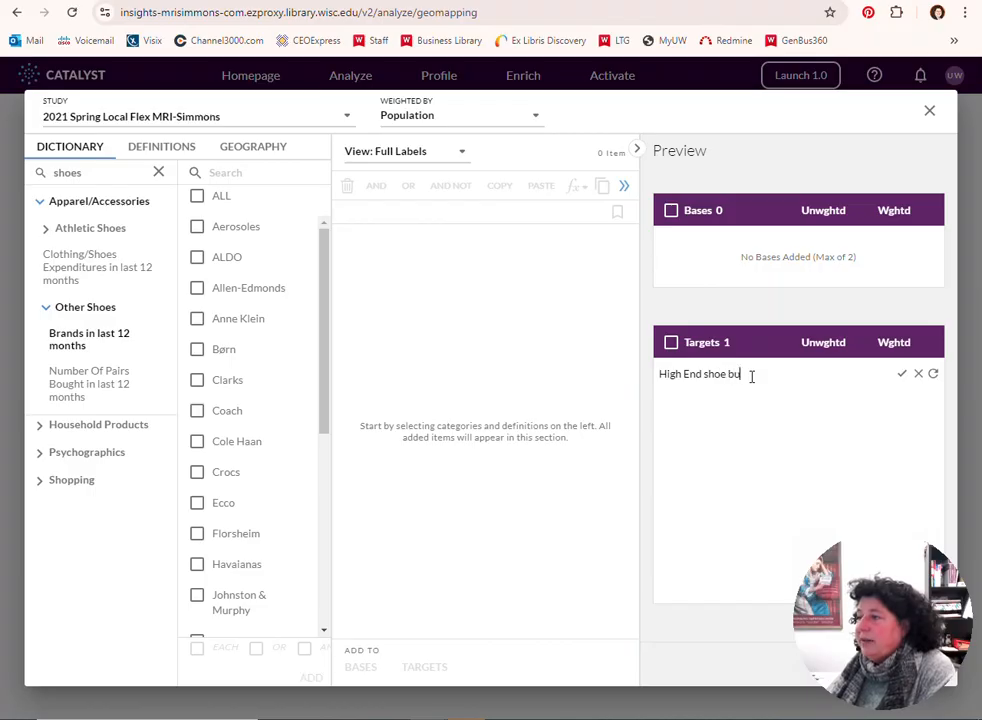
text(ys in)
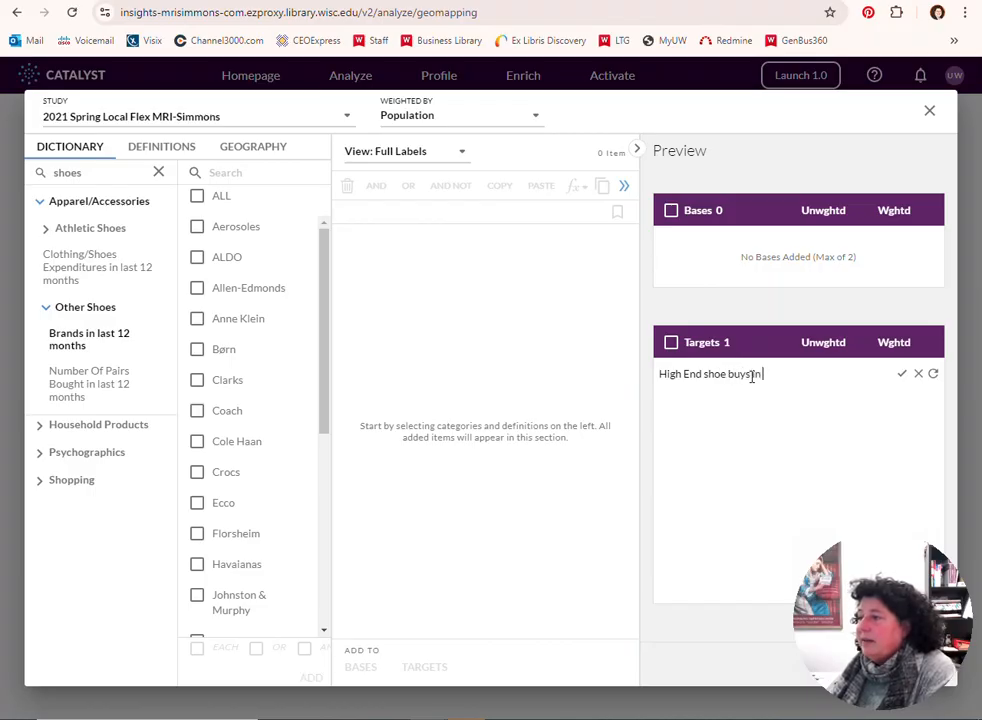
text( past 12 m)
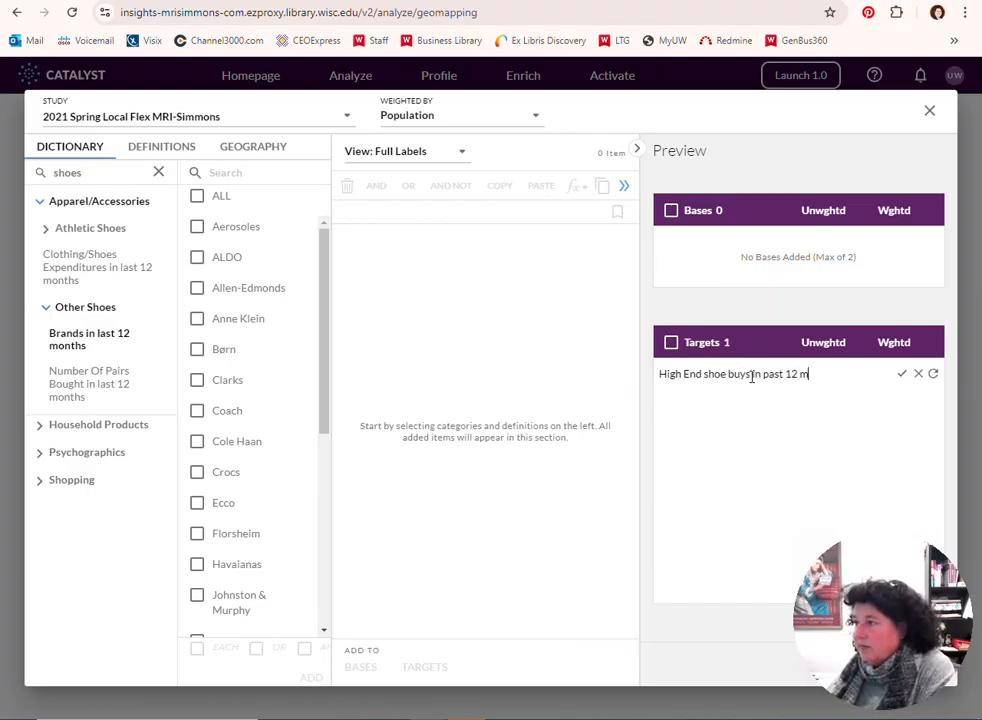
text(onths)
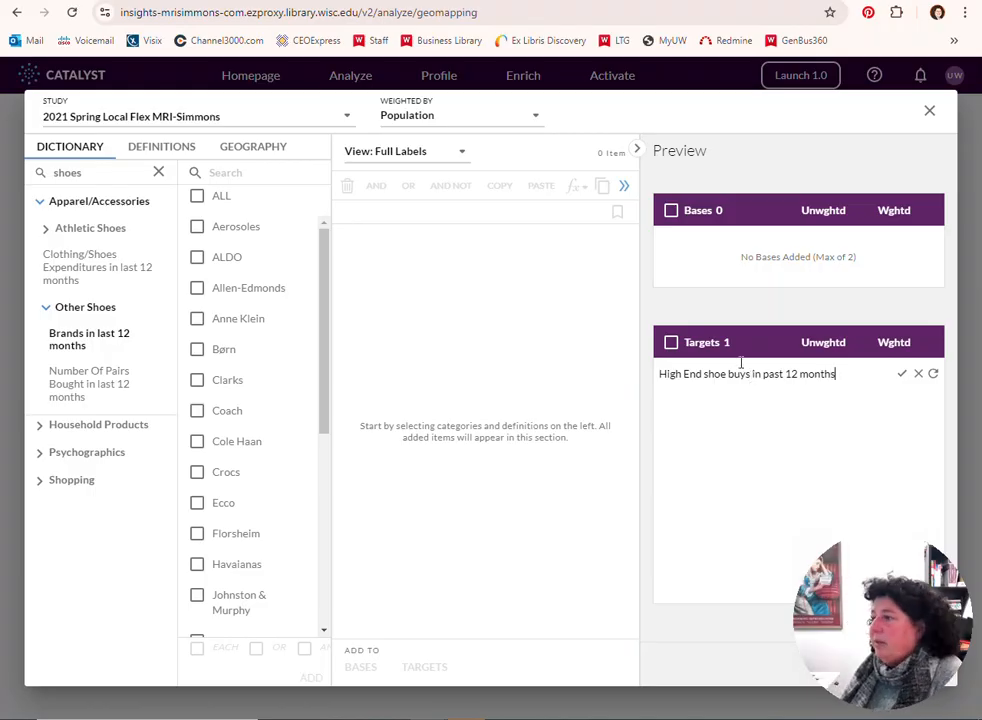
key(Return)
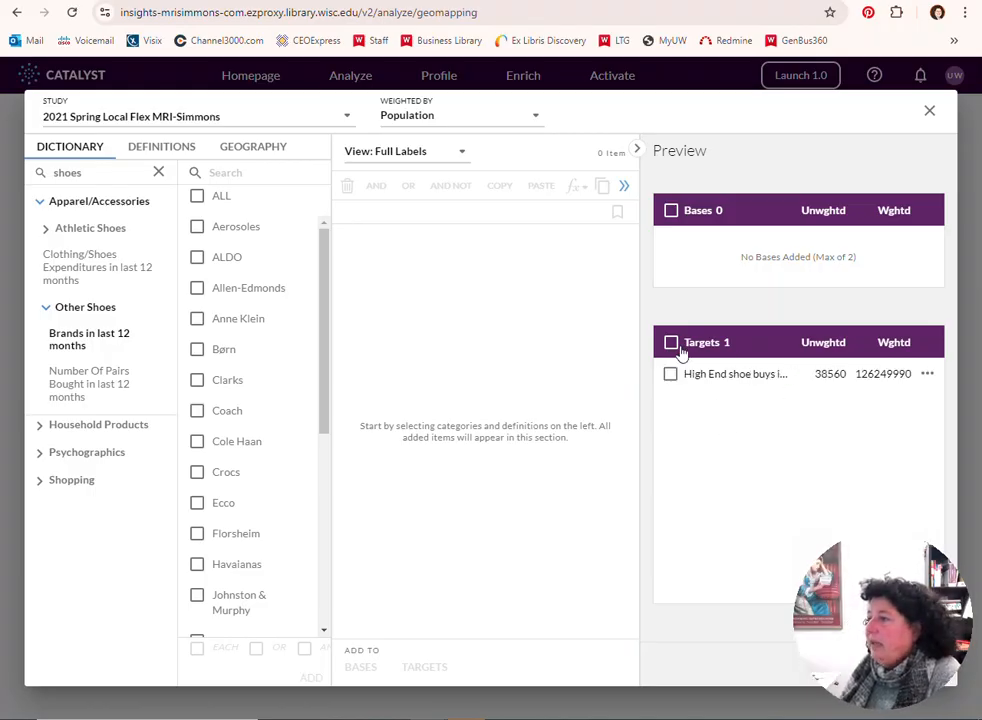
Step: Add the renamed high-end shoe target to the Geo Mapping report
drag(867, 555, 756, 620)
drag(841, 596, 620, 659)
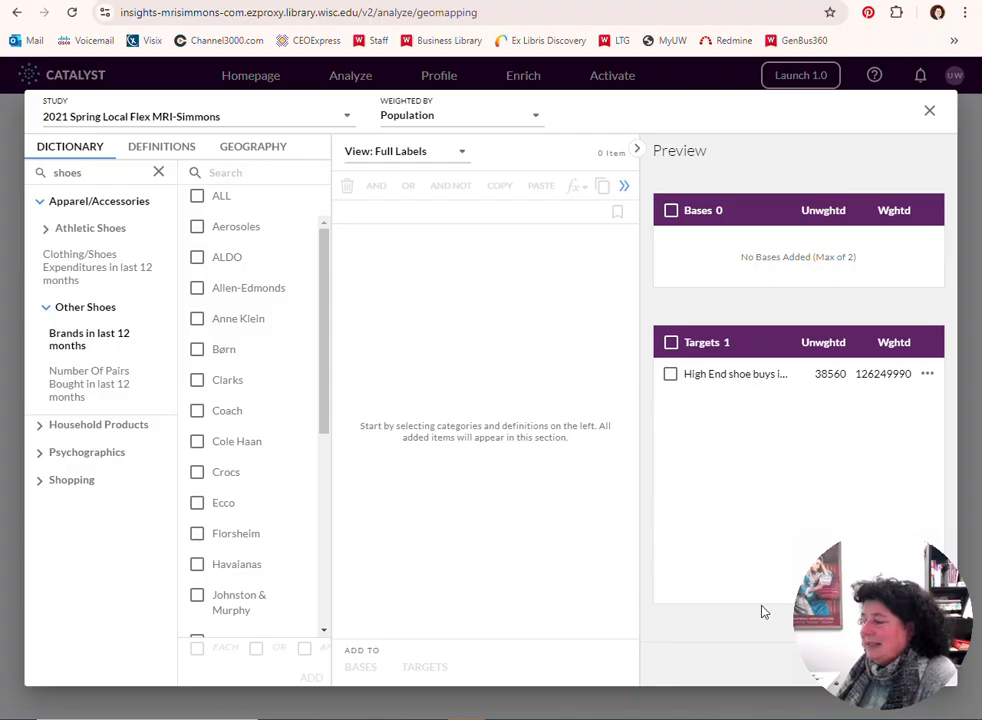
drag(916, 669, 502, 655)
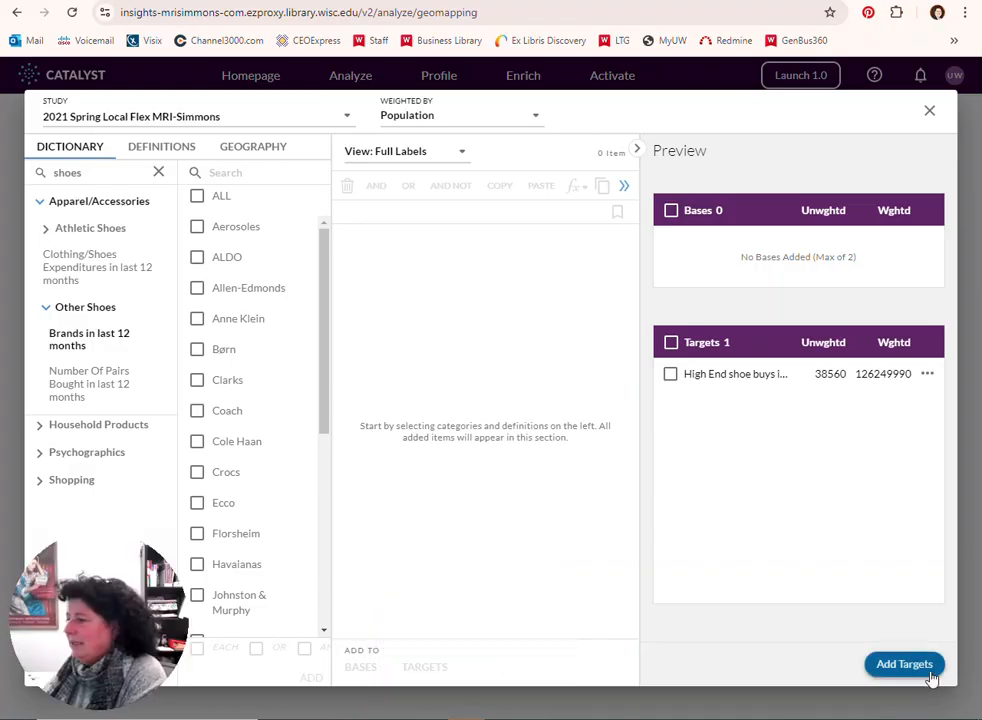
click(906, 665)
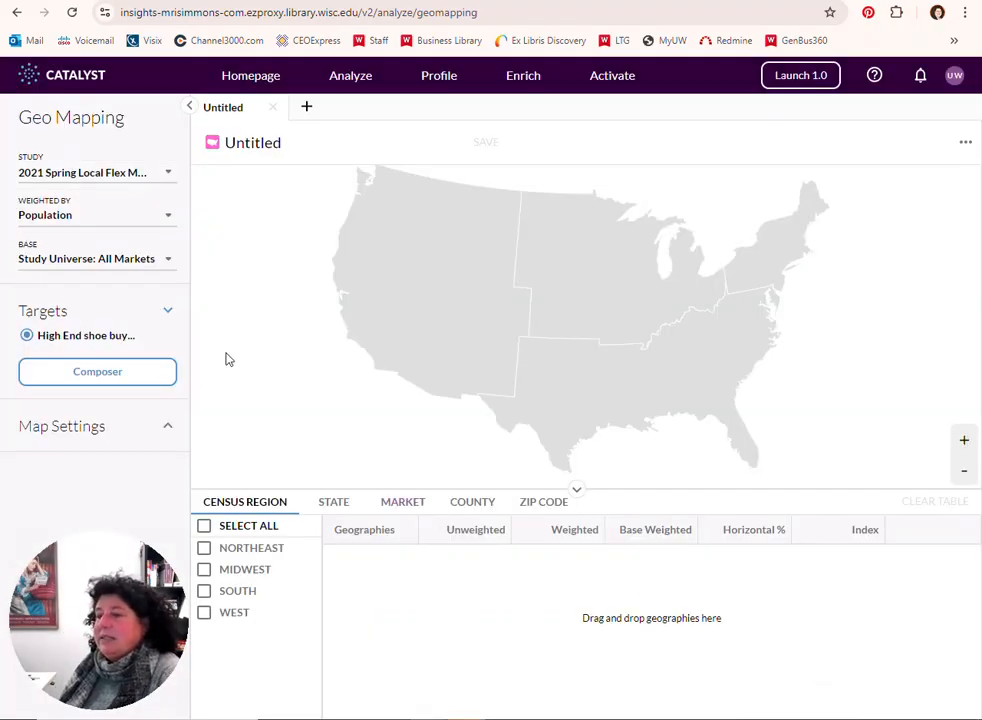
drag(104, 600, 905, 607)
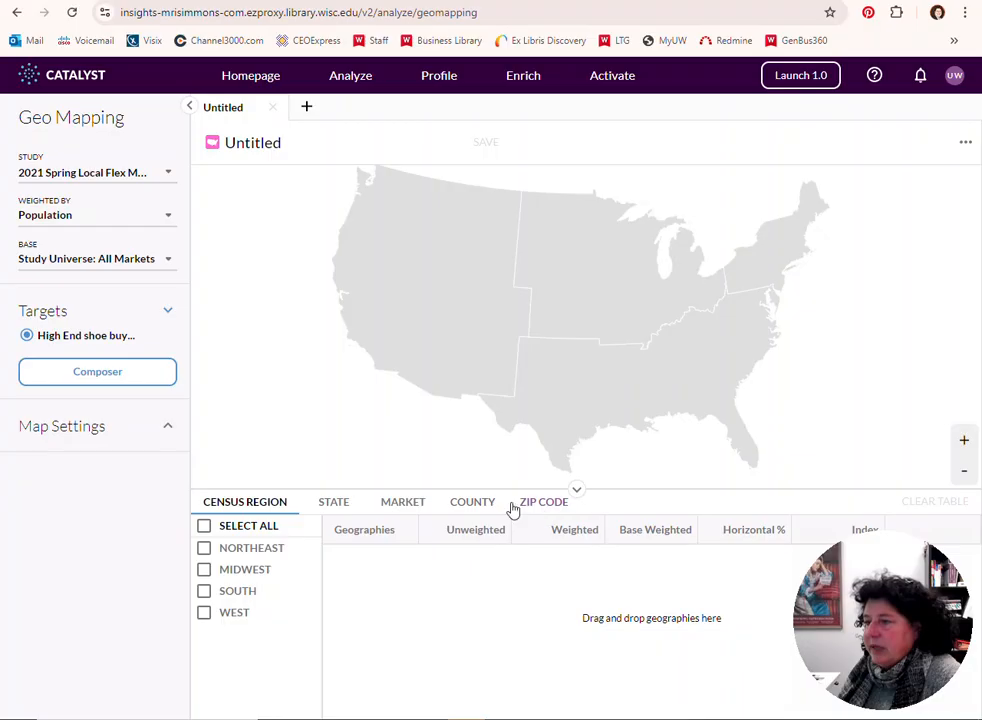
Step: Select all states and add them to the geographies table so the map is built by state
click(334, 503)
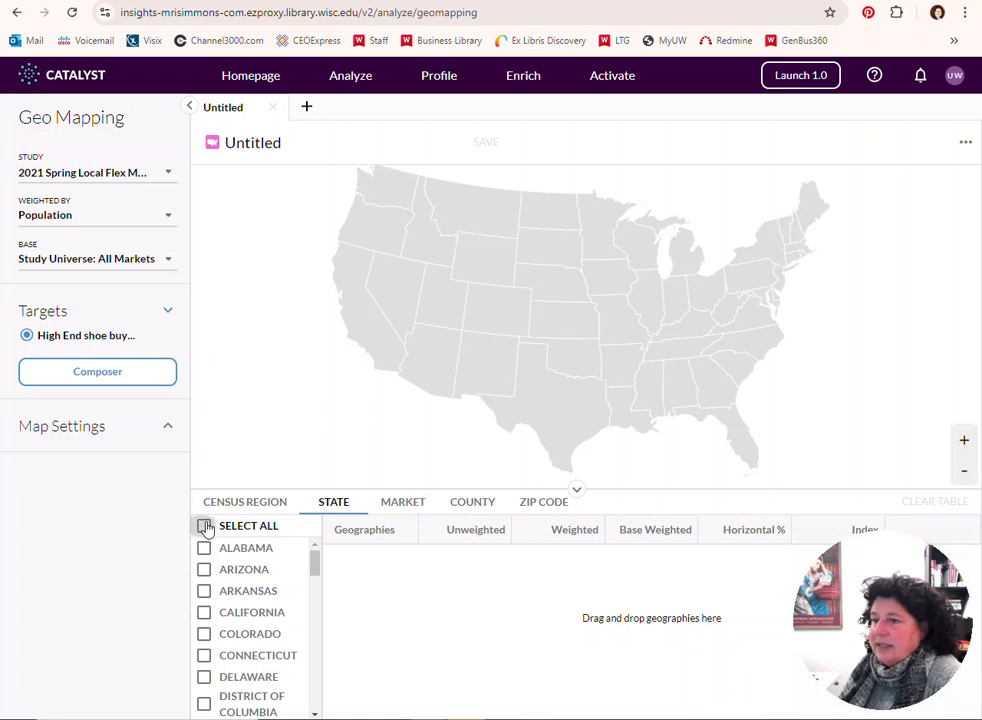
click(205, 526)
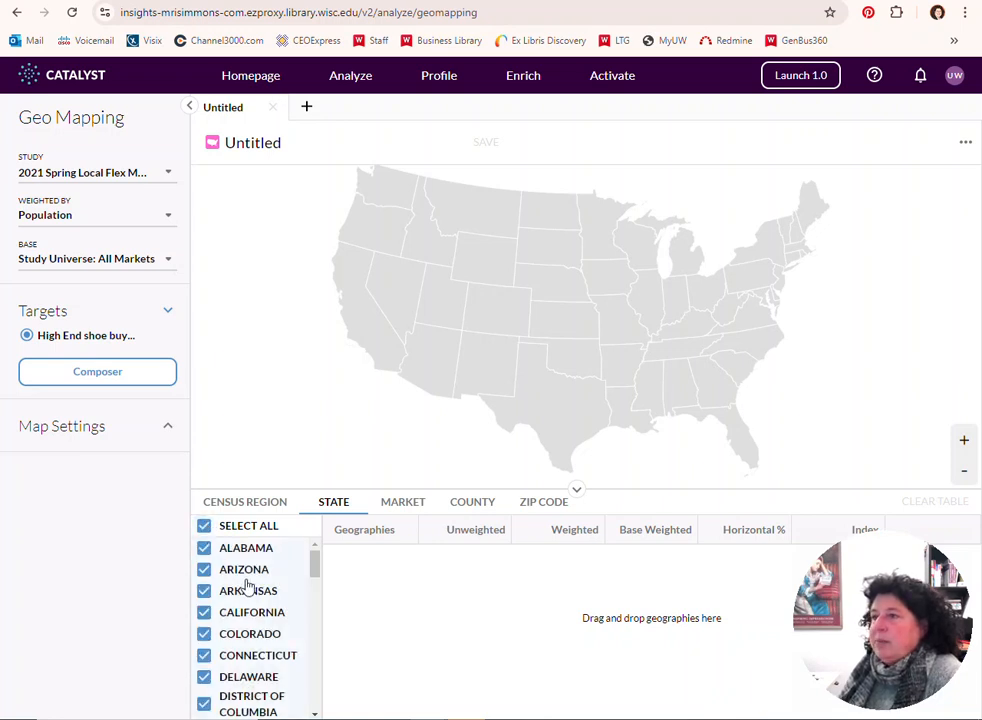
drag(248, 585, 452, 595)
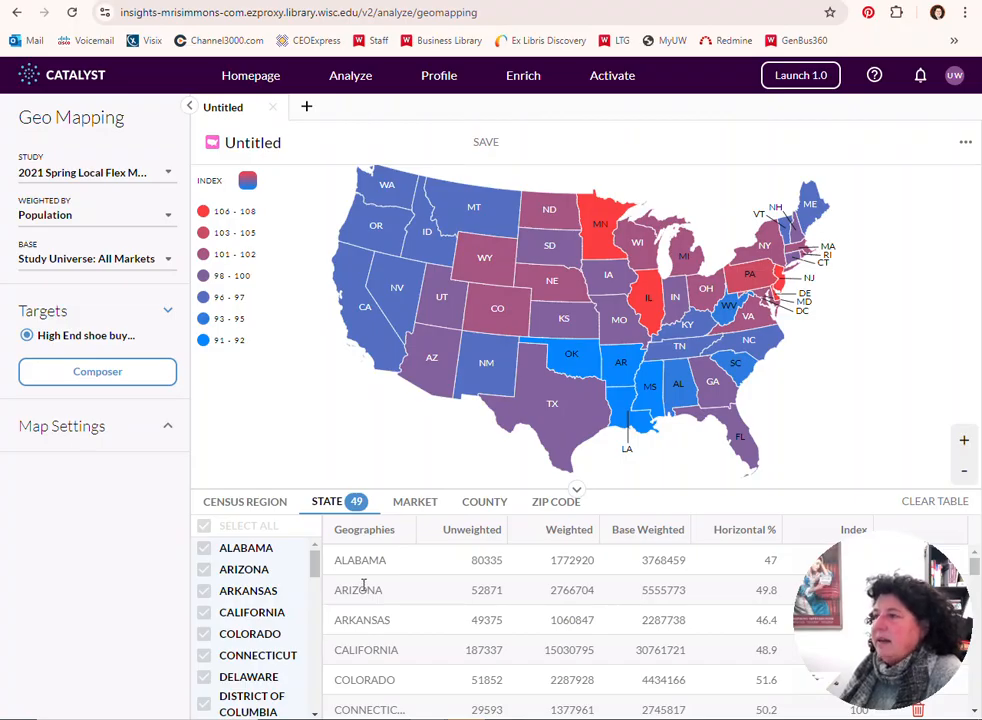
Step: Expand the ZIP code results table and look through the list of markets used to choose ZIP codes
mouse_move(716, 330)
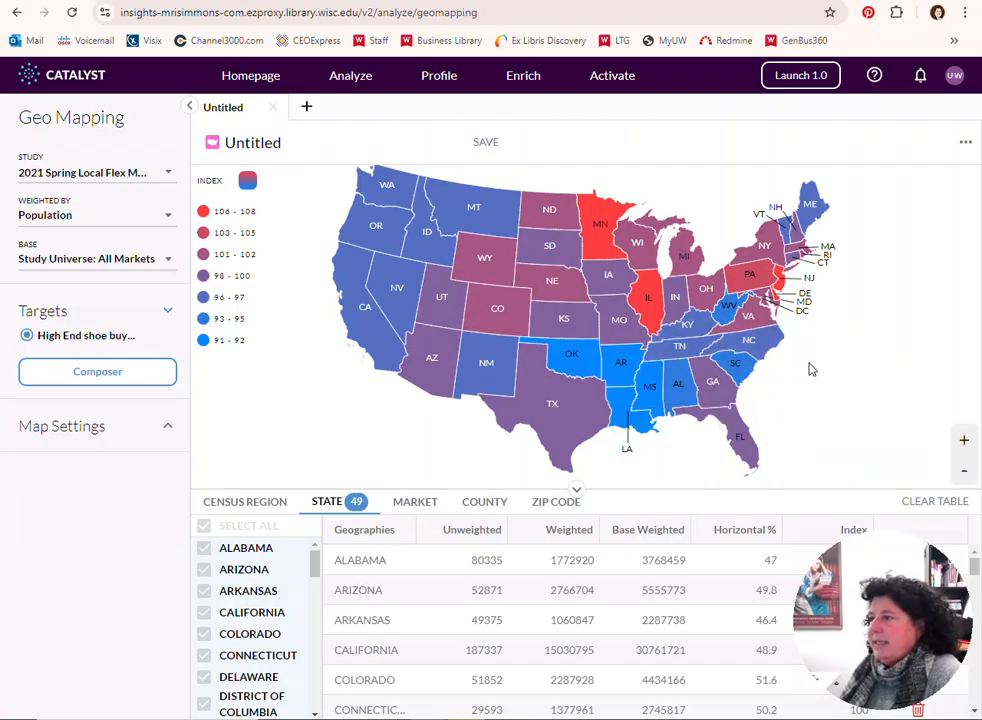
mouse_move(537, 395)
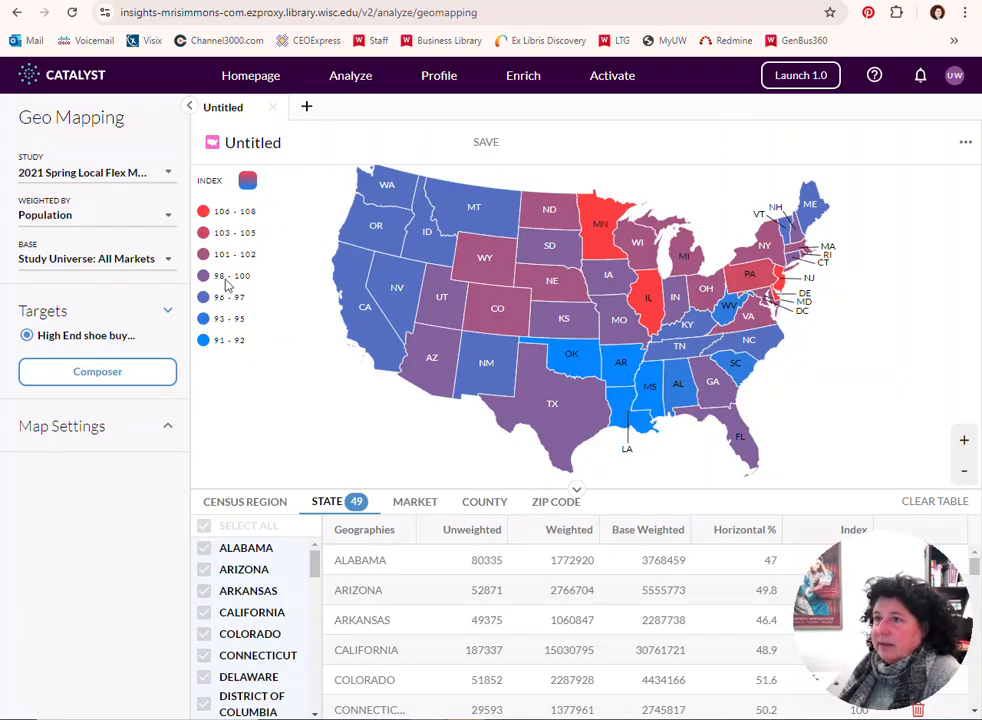
mouse_move(562, 435)
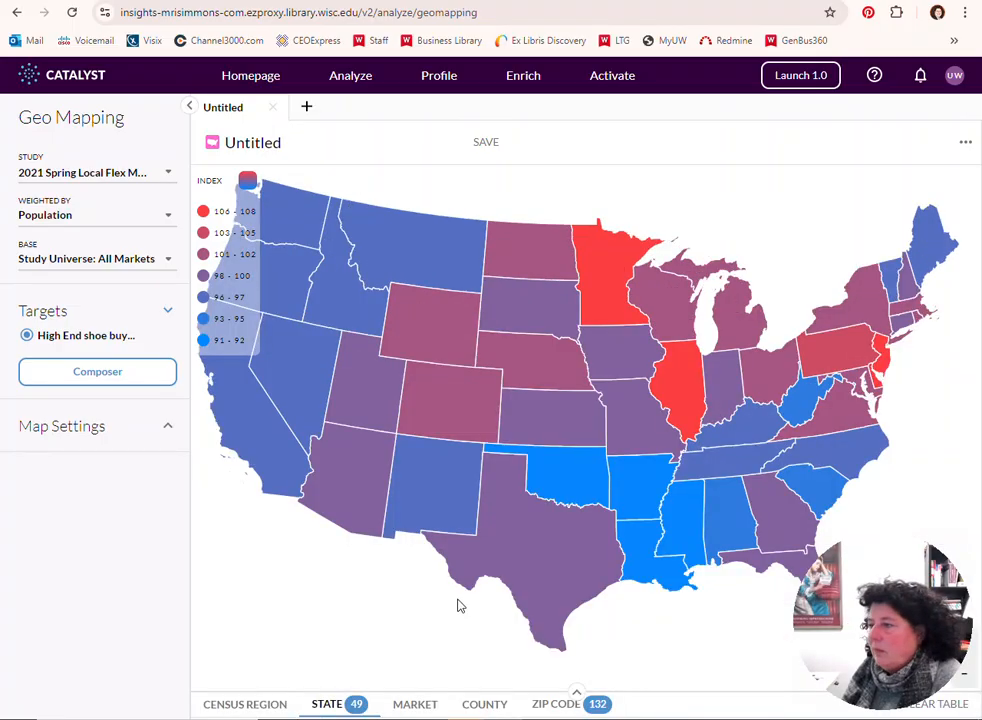
mouse_move(555, 570)
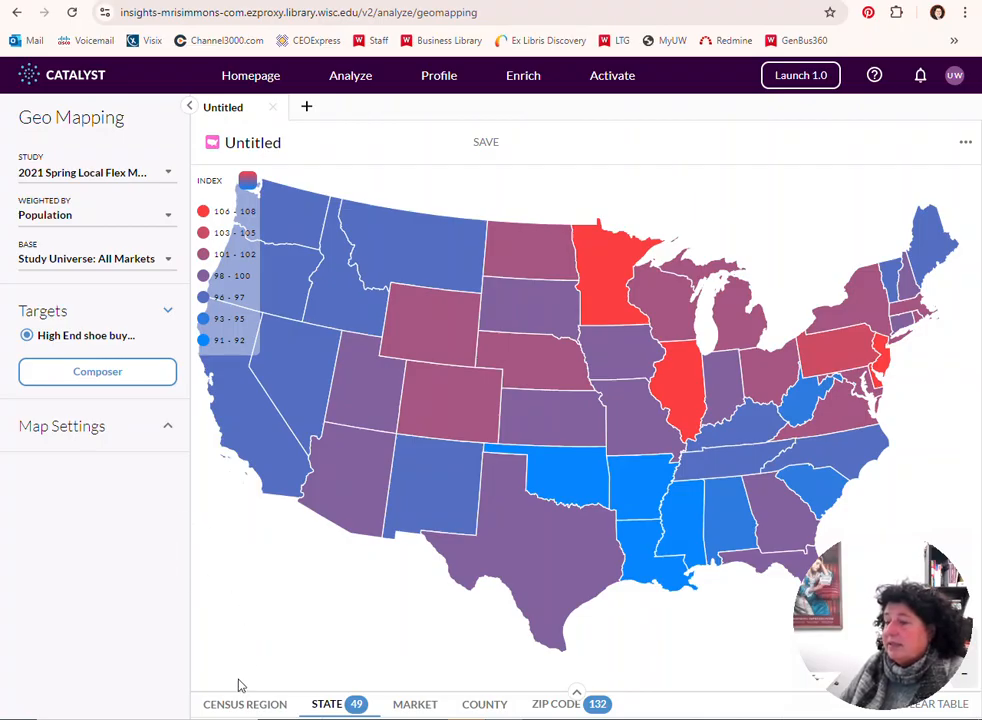
click(568, 695)
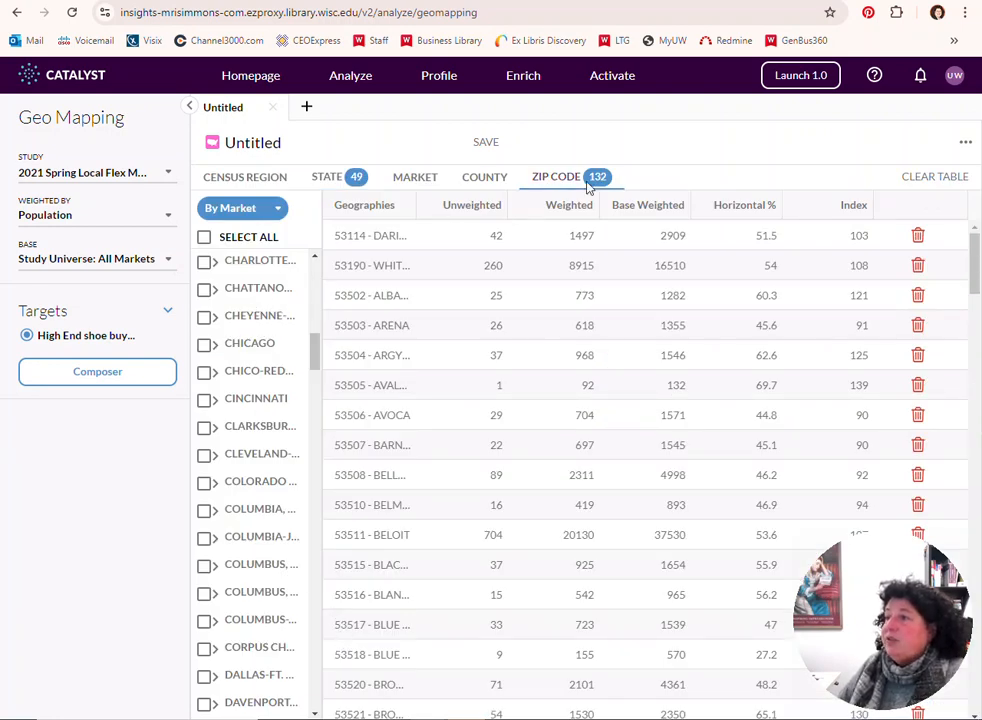
scroll(252, 322, up, 6)
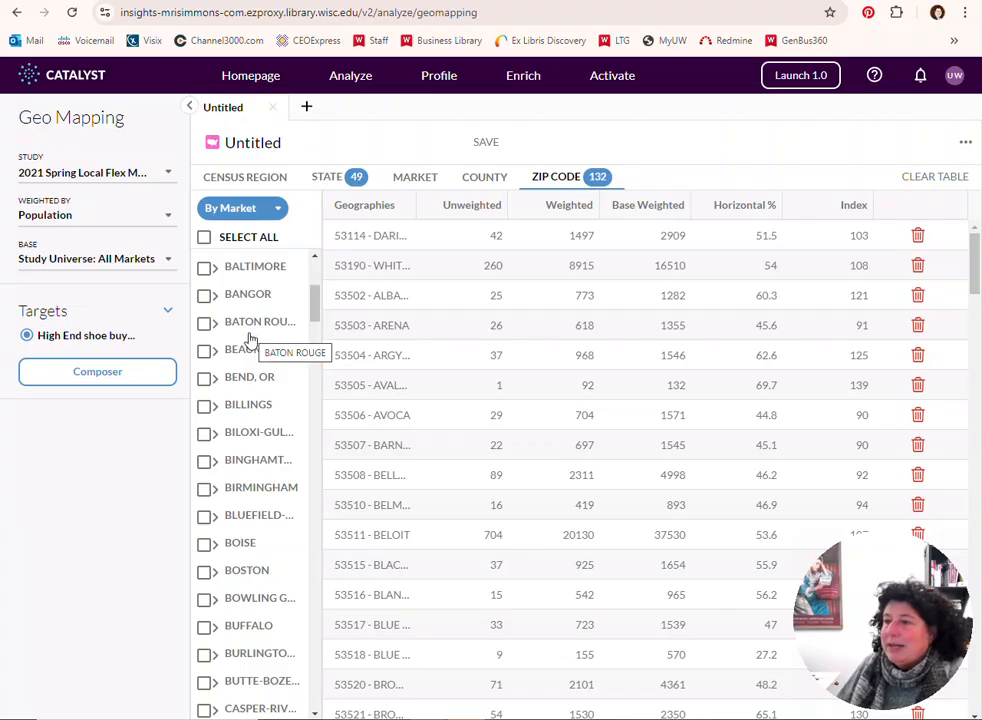
scroll(240, 320, up, 2)
scroll(240, 318, up, 3)
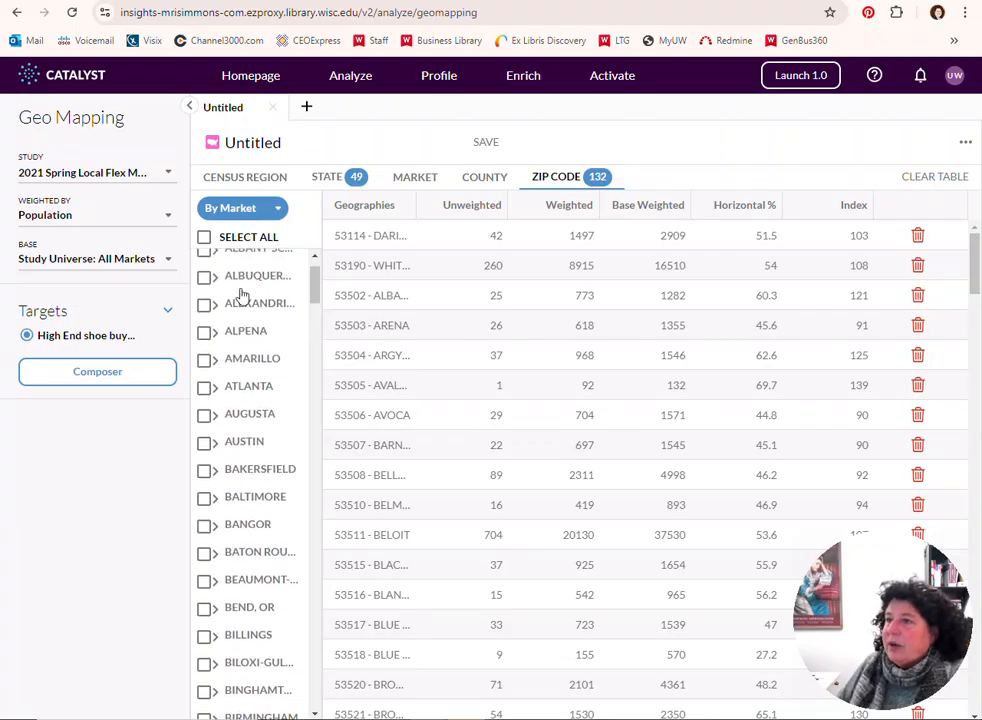
scroll(233, 400, down, 10)
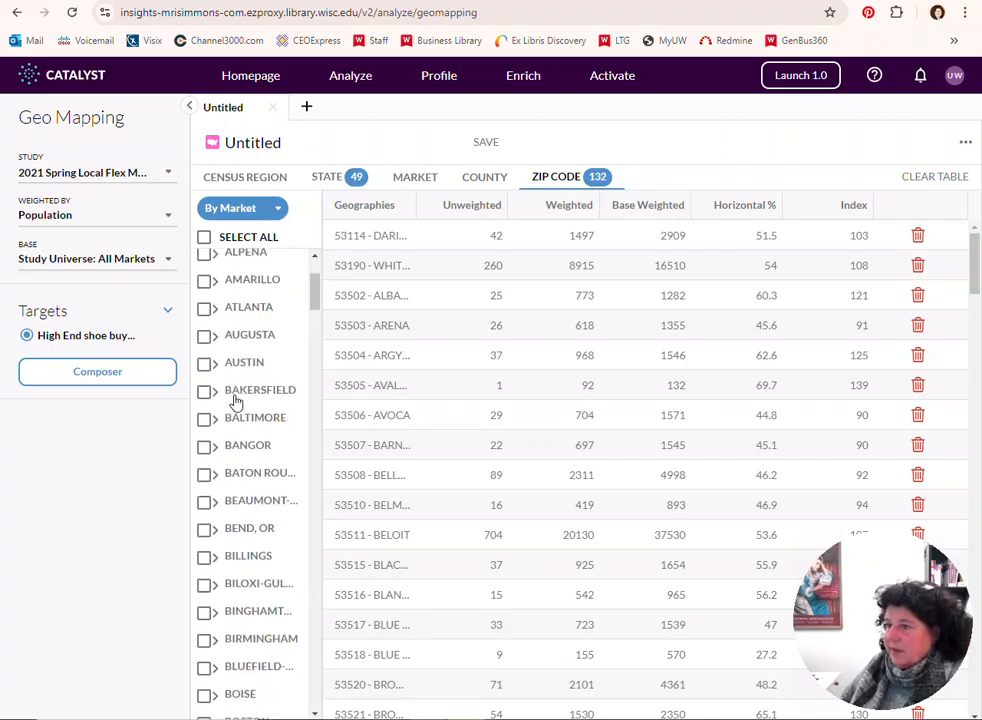
scroll(236, 405, down, 6)
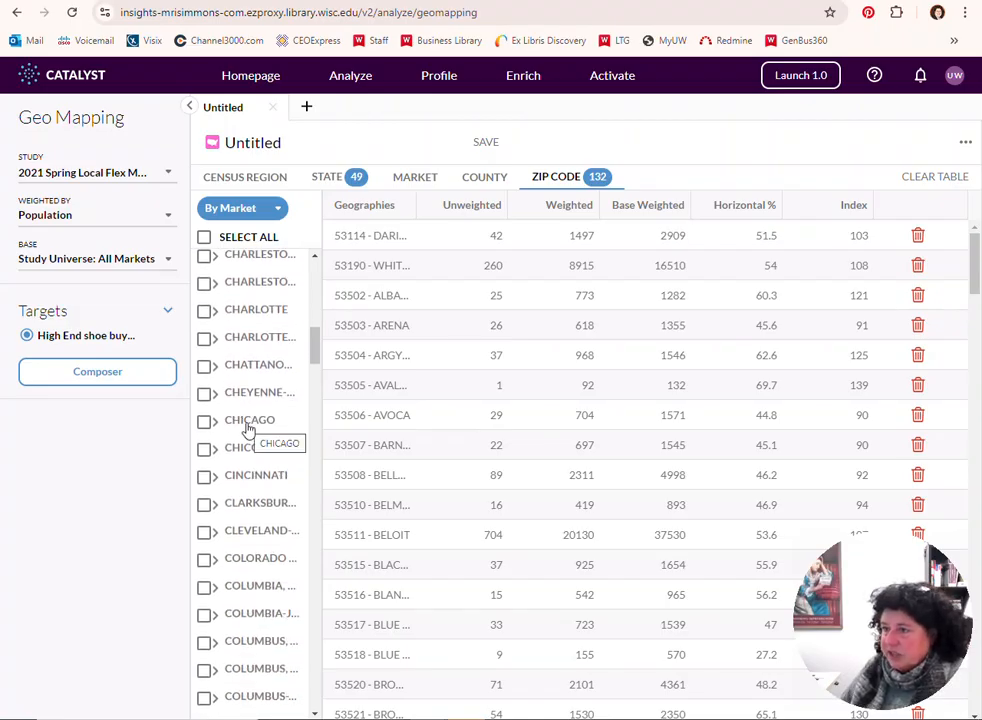
scroll(248, 430, down, 13)
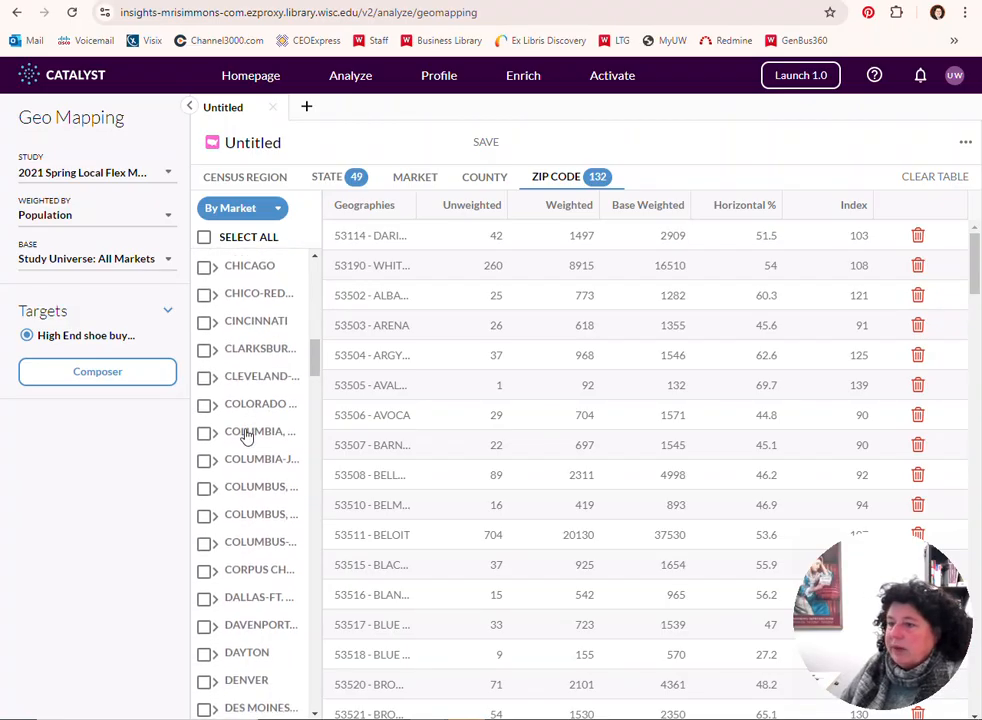
scroll(245, 440, down, 11)
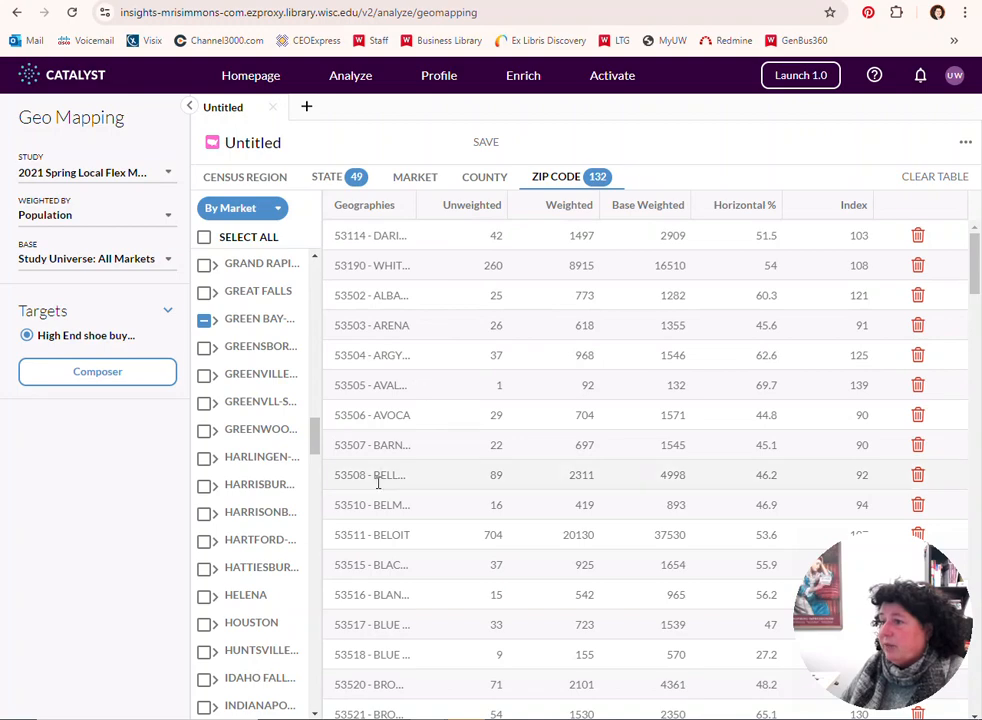
Step: Look through the ZIP code rows in the results table, including their Horizontal % and Index values
scroll(386, 552, down, 5)
scroll(382, 500, down, 1)
scroll(379, 412, up, 2)
scroll(390, 485, down, 5)
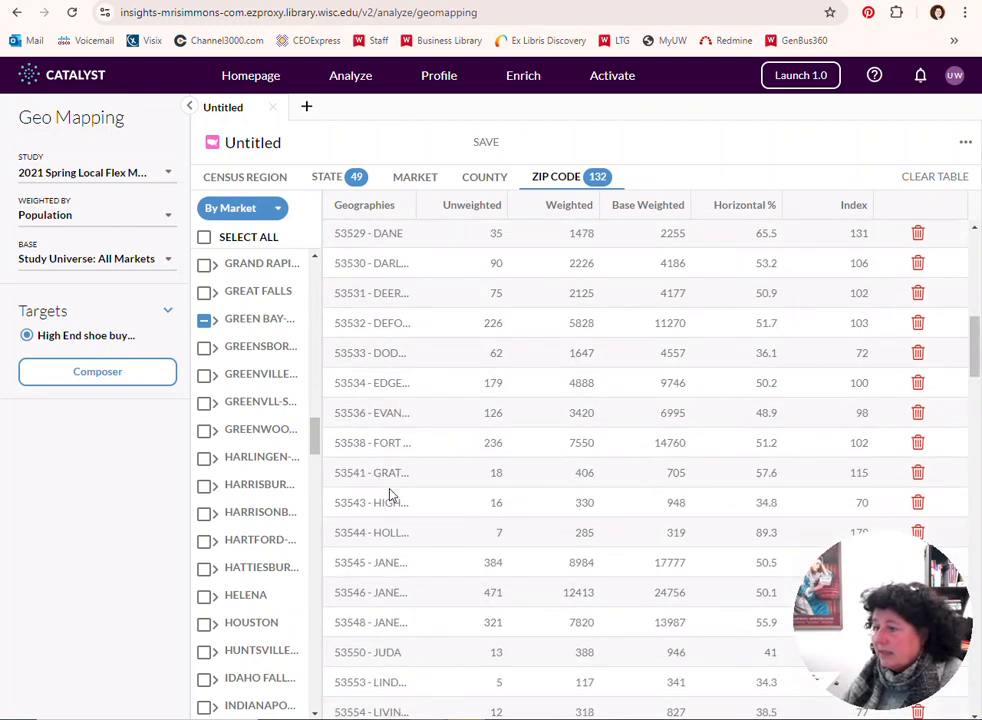
scroll(382, 505, down, 3)
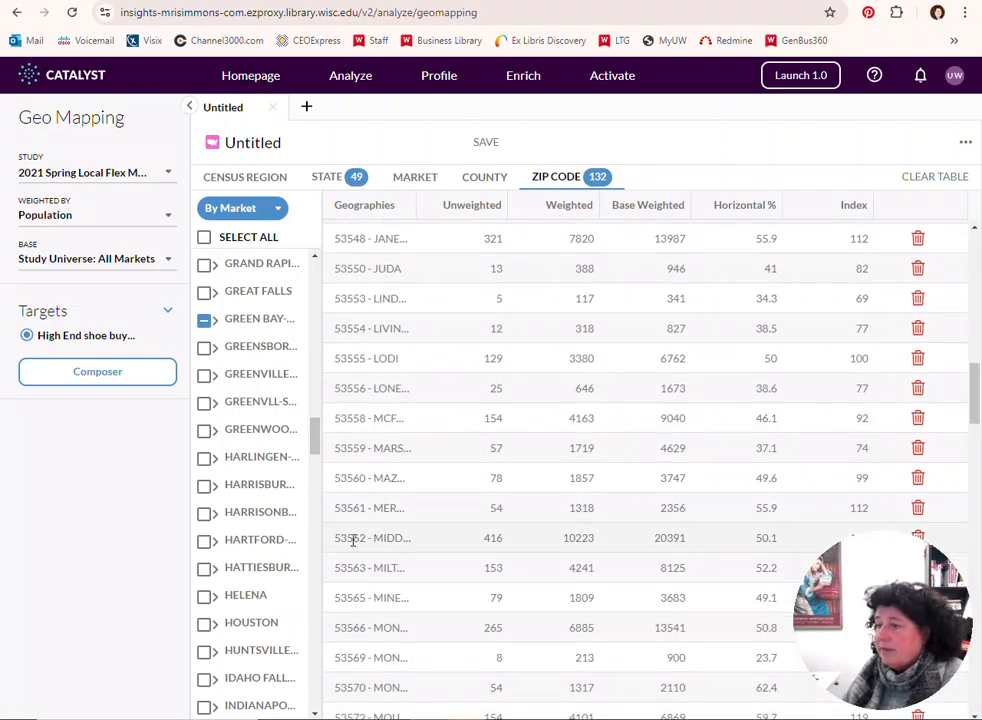
scroll(377, 505, up, 3)
scroll(375, 505, down, 2)
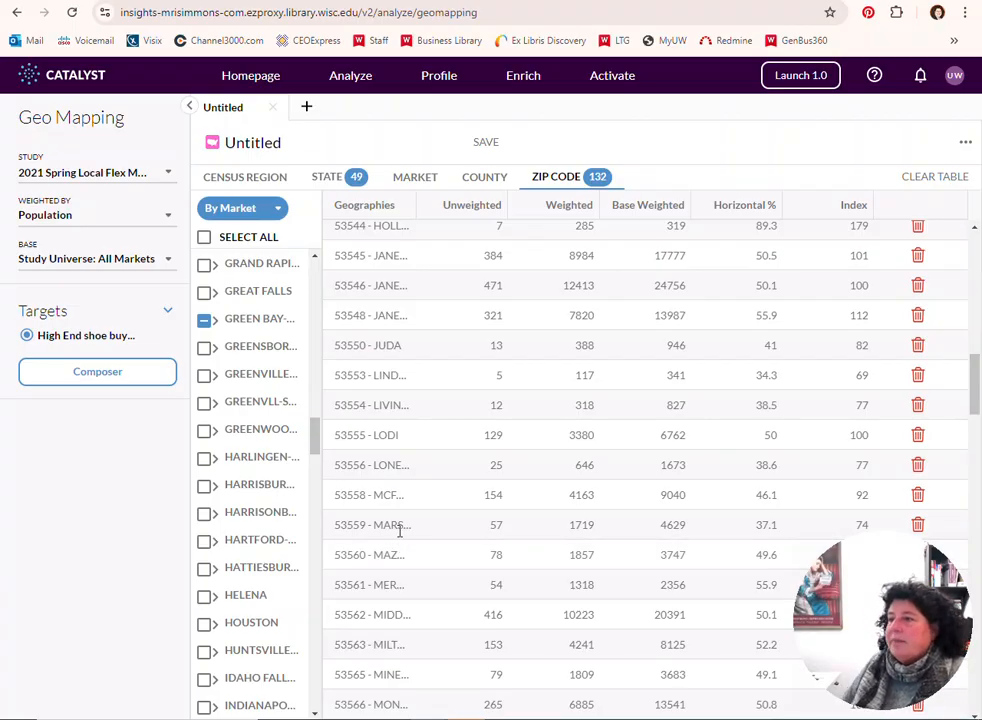
Step: Export the Geo Mapping report as an xls file
click(962, 143)
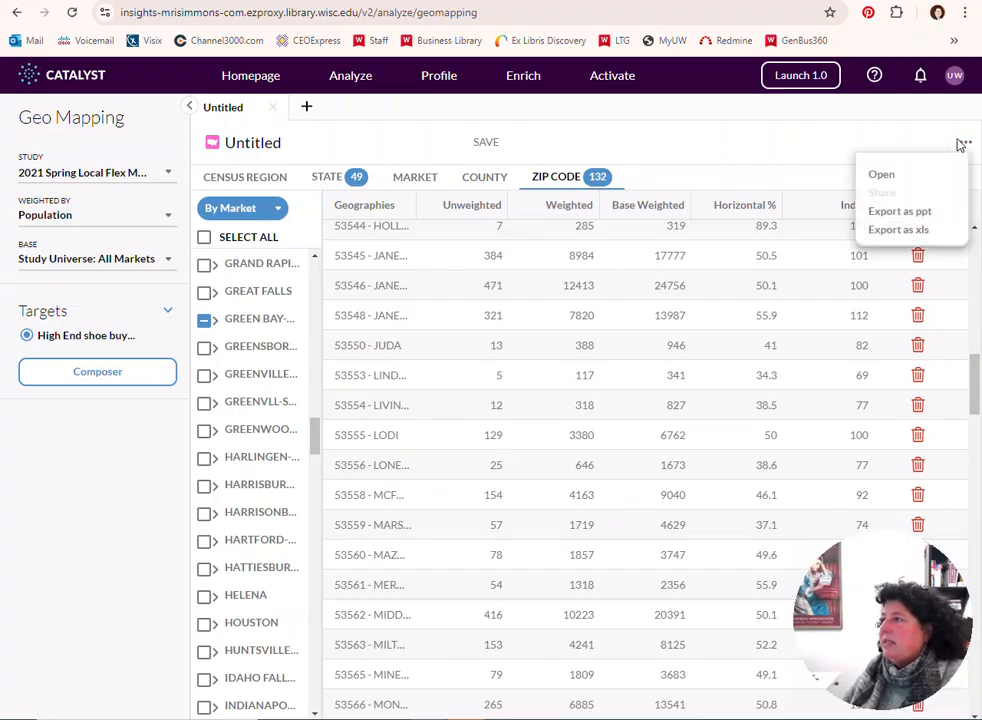
click(896, 231)
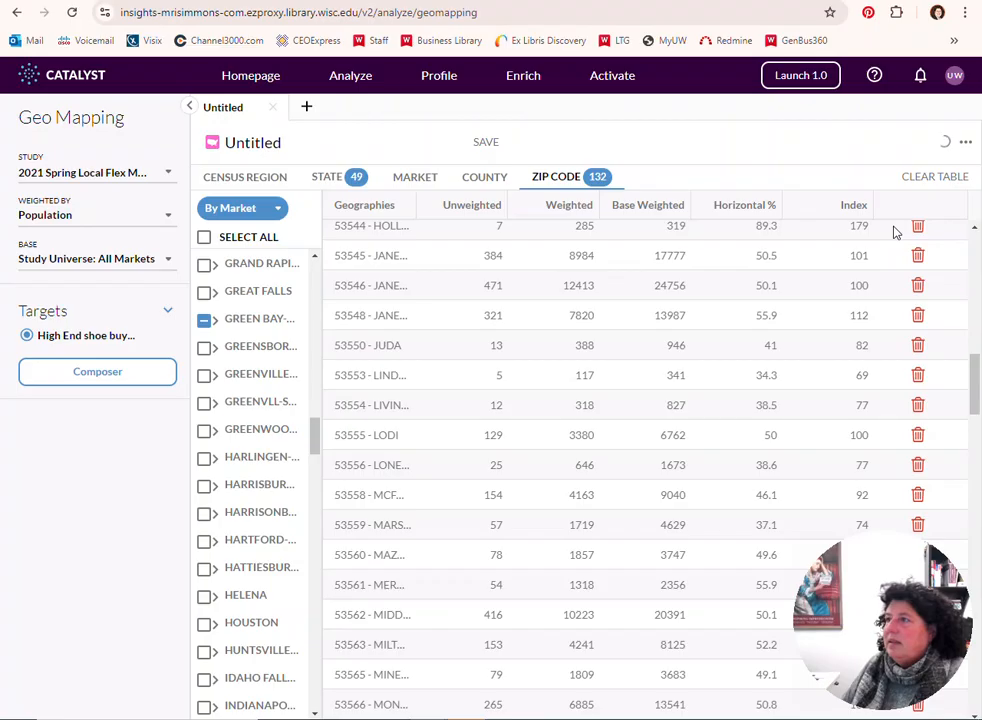
click(965, 147)
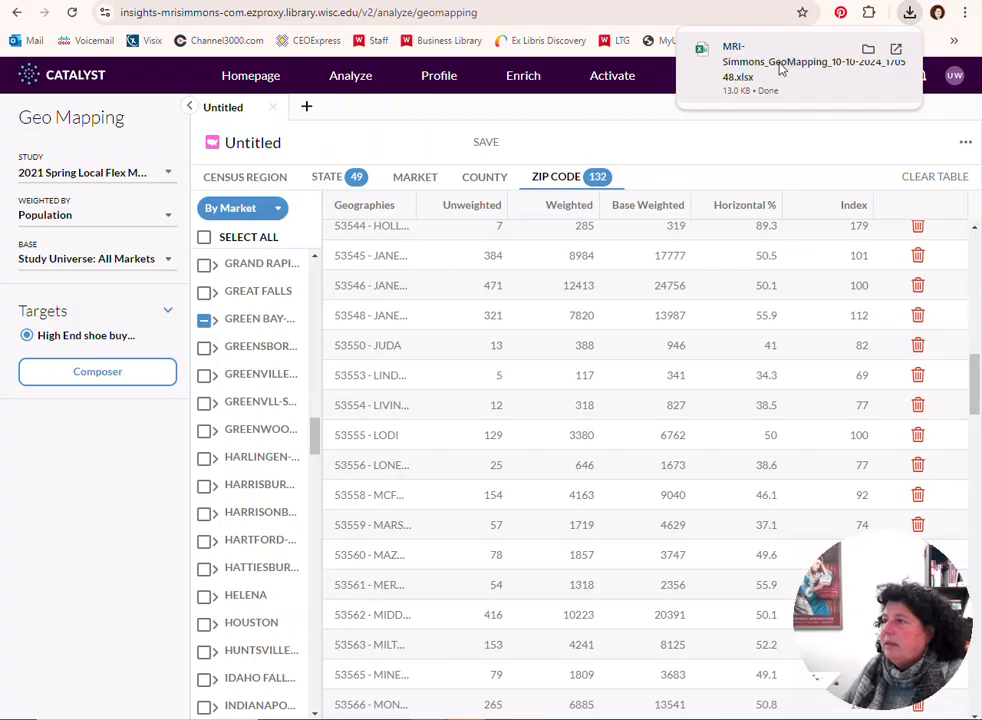
Step: Open the downloaded Geo Mapping workbook in Excel, maximize it and look through the state results
click(782, 67)
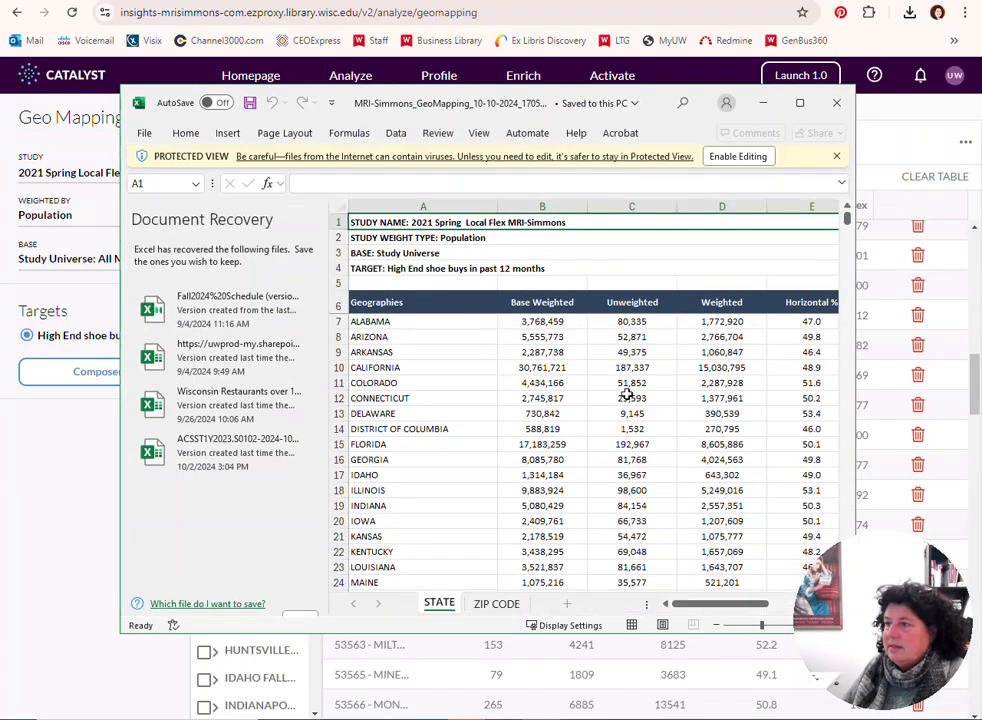
click(801, 104)
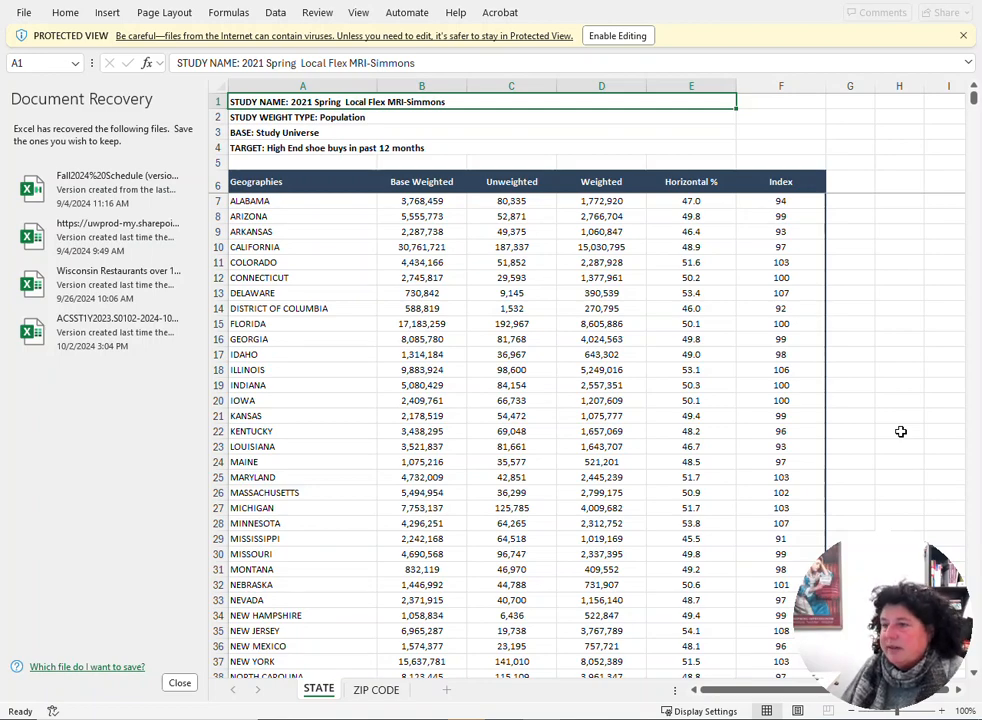
scroll(693, 434, down, 4)
scroll(693, 434, down, 4)
scroll(687, 435, up, 8)
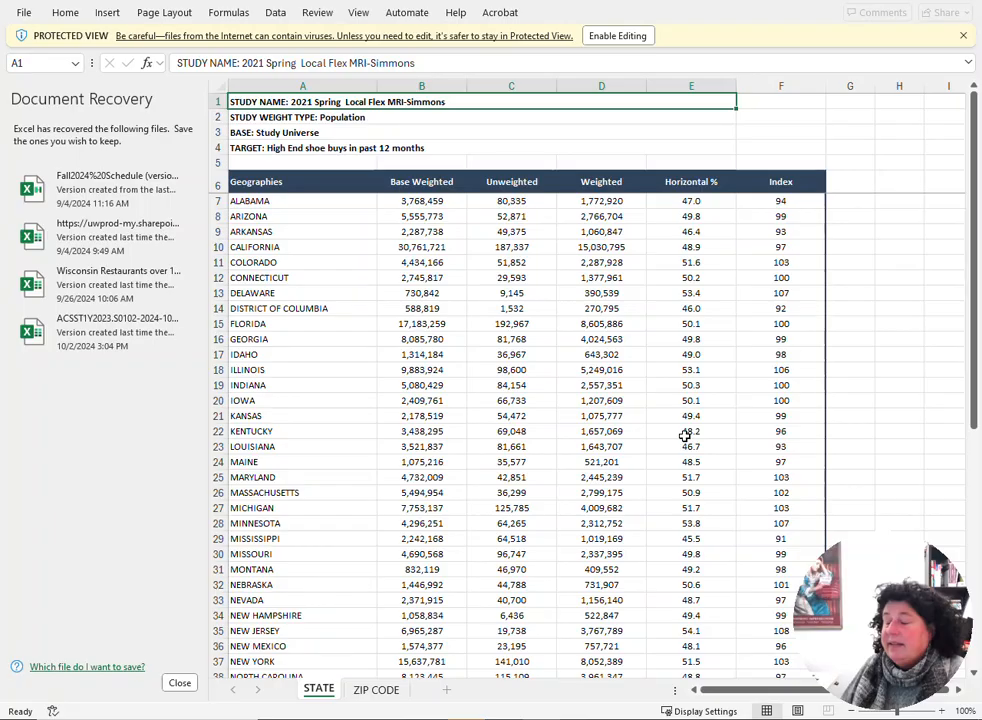